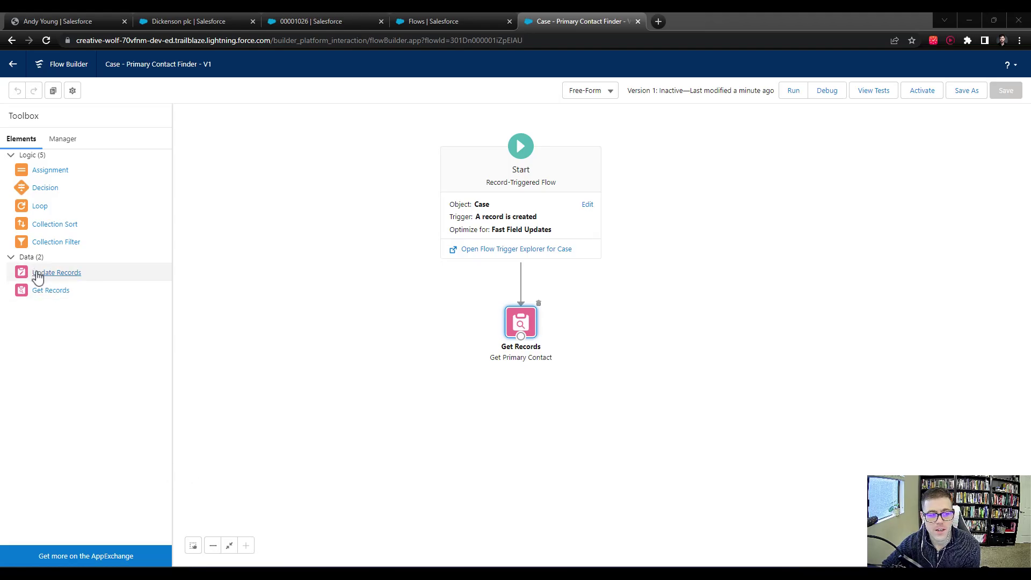
# Add an Update Records element labelled 'Update Case' (API name Update_Case) that updates the triggering case.
pyautogui.moveTo(34, 272)
pyautogui.mouseDown()
pyautogui.moveTo(113, 275)
pyautogui.moveTo(41, 271)
pyautogui.mouseUp()
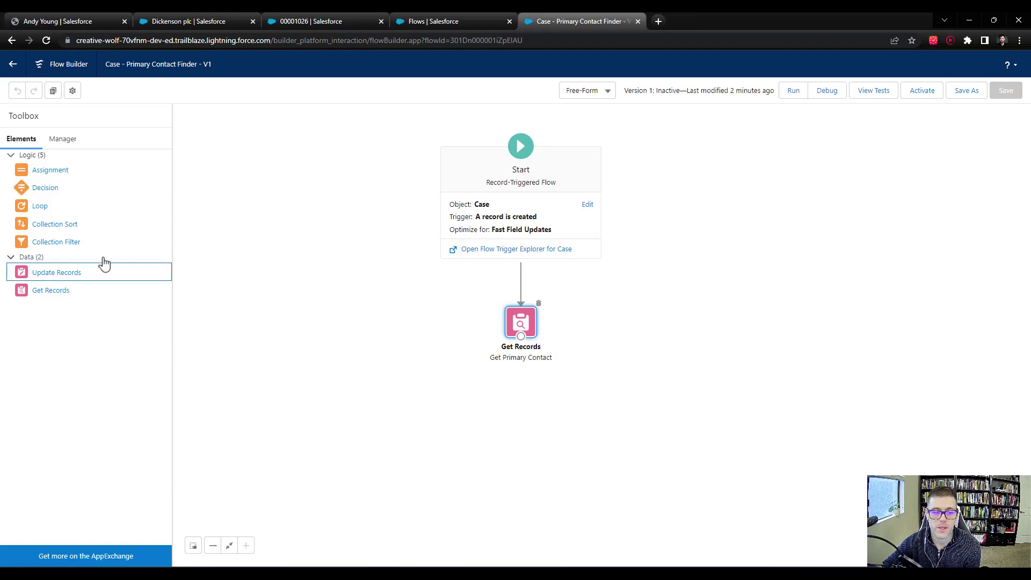
pyautogui.moveTo(42, 275); pyautogui.dragTo(617, 322)
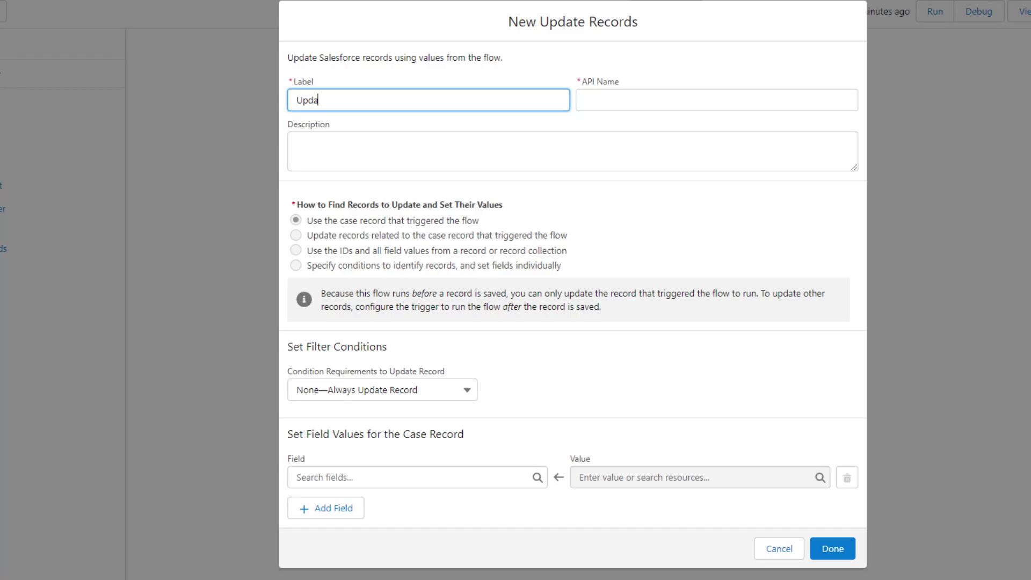
pyautogui.click(728, 218)
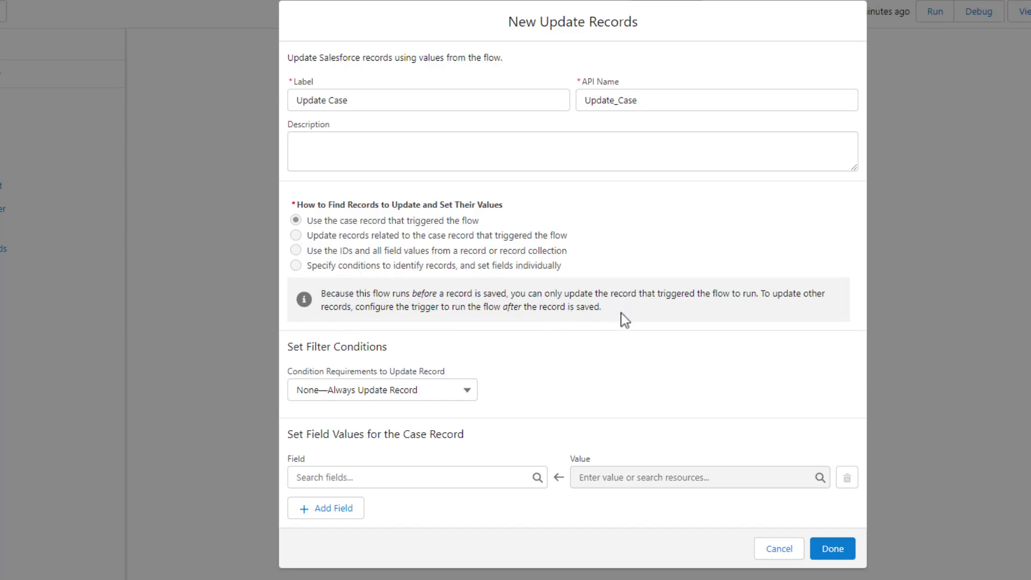
pyautogui.moveTo(618, 308); pyautogui.dragTo(320, 293)
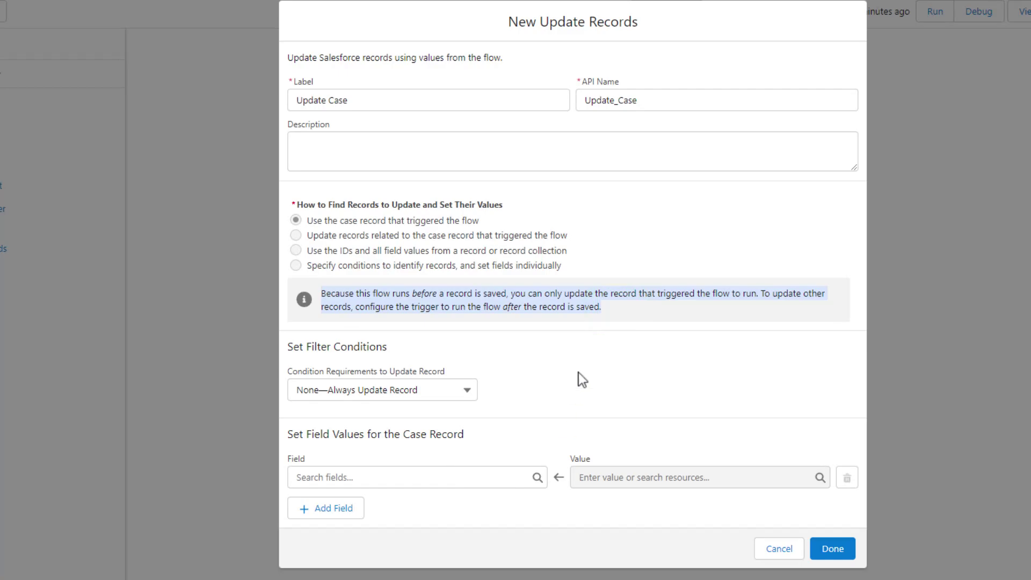
pyautogui.click(646, 305)
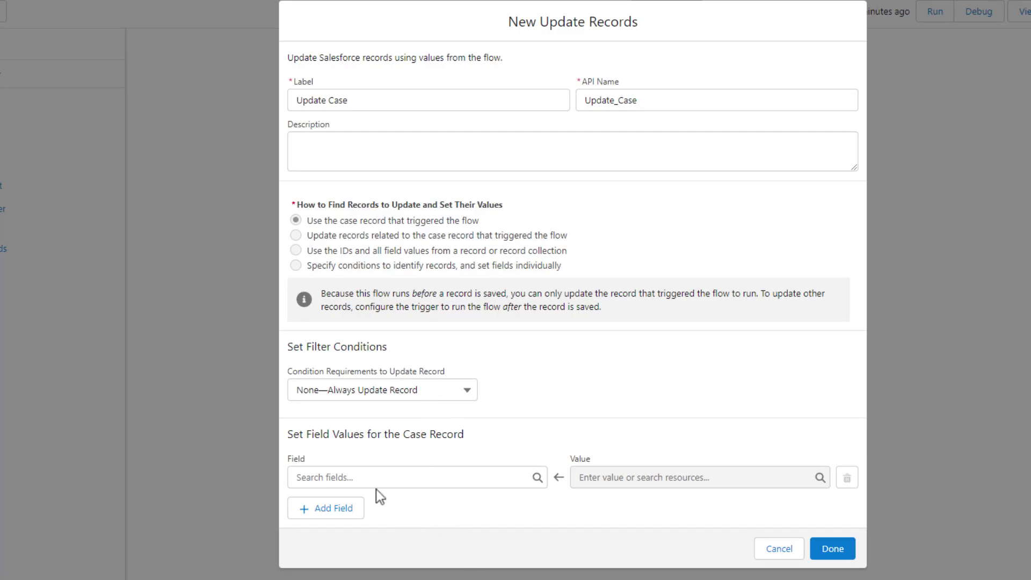
# Choose ContactId as the case field the Update Case element sets.
pyautogui.click(340, 479)
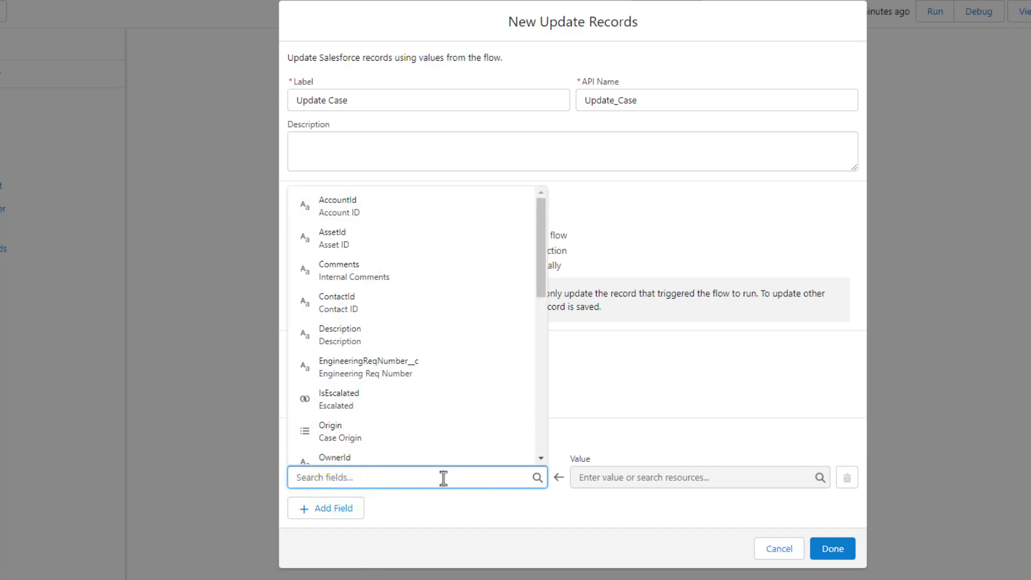
pyautogui.click(487, 316)
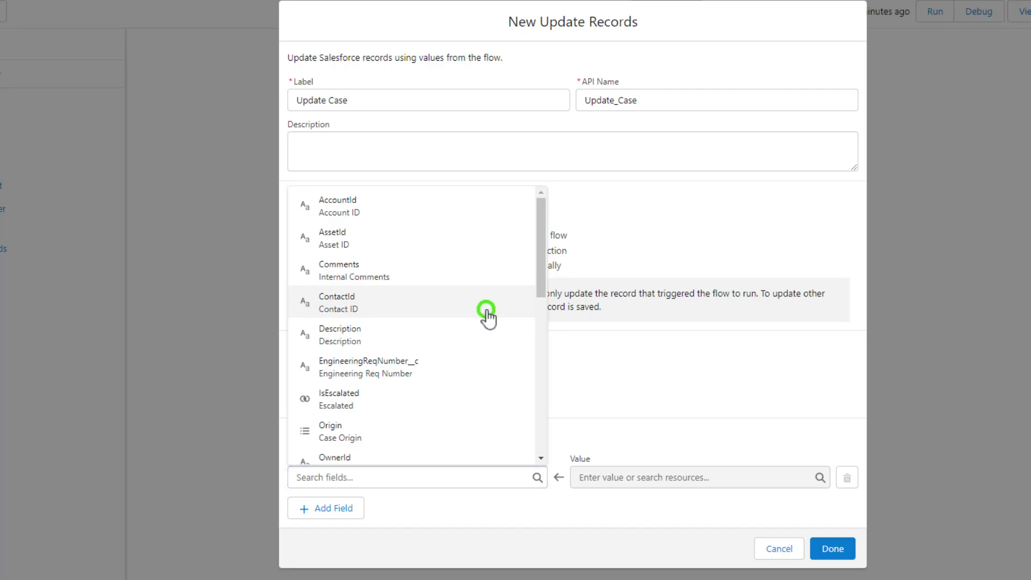
pyautogui.click(596, 426)
# On the Test Case record, check that Contact Name is still blank, alongside Account Name.
pyautogui.click(311, 21)
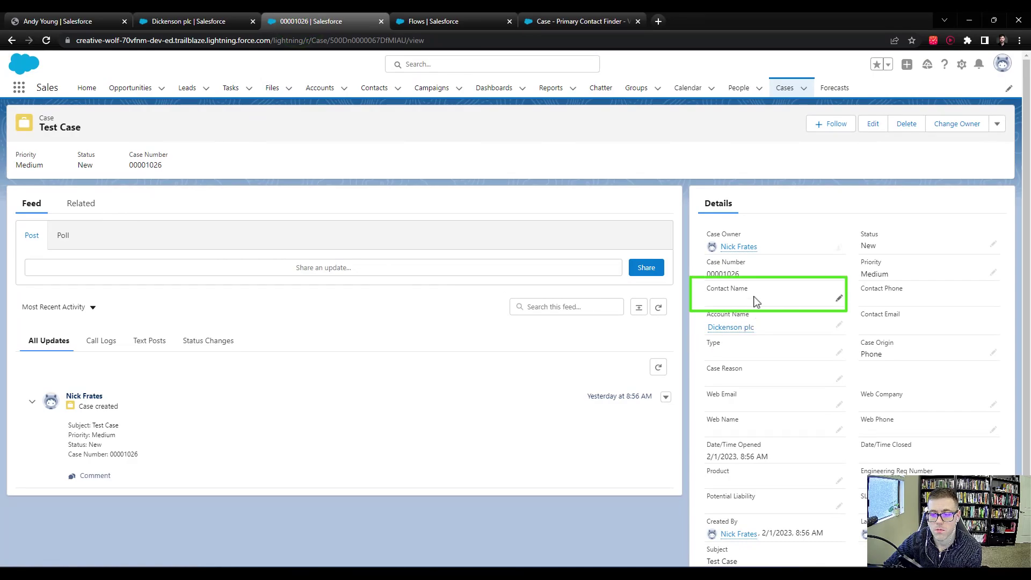
pyautogui.moveTo(754, 291); pyautogui.dragTo(706, 294)
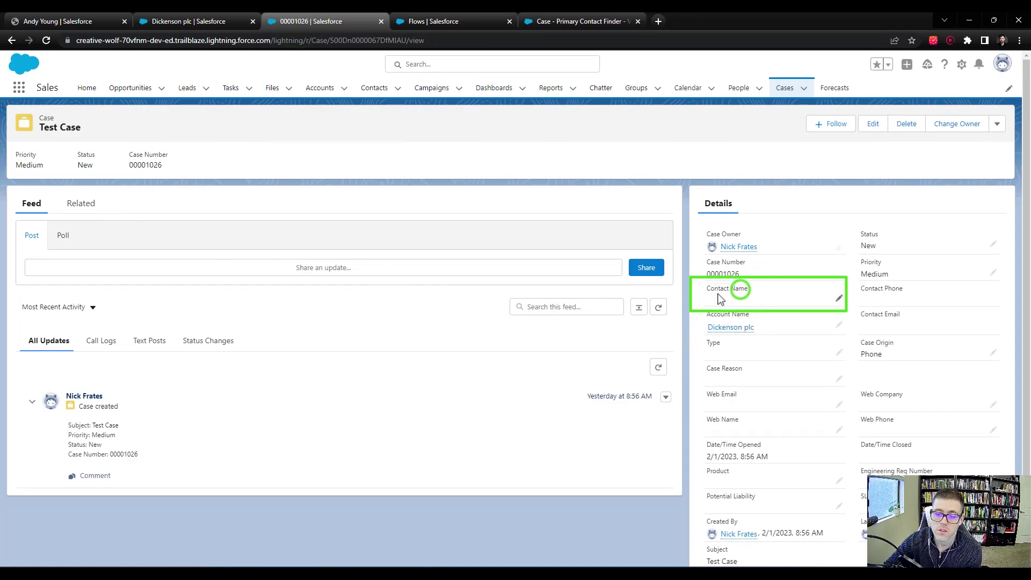
pyautogui.click(709, 296)
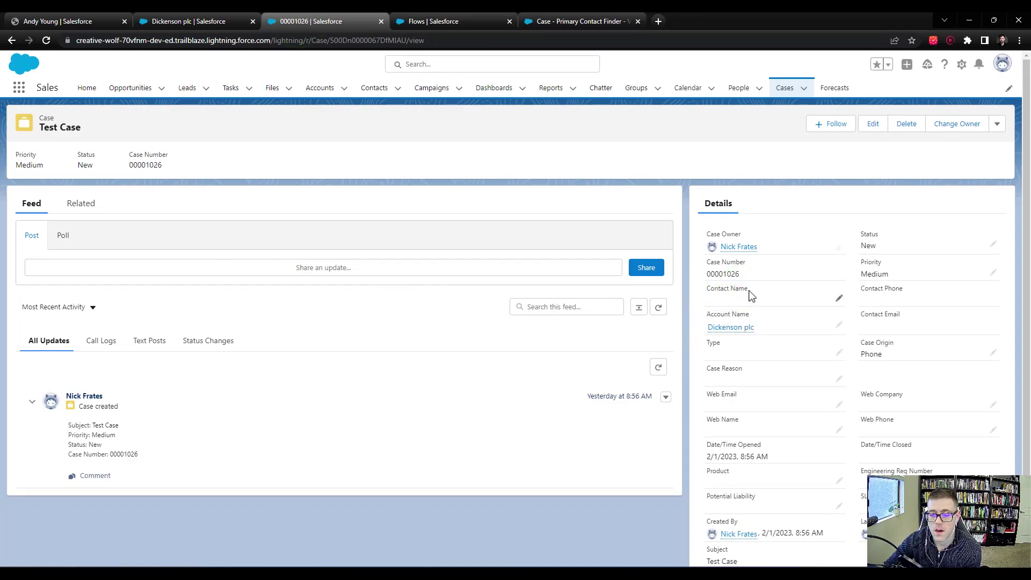
pyautogui.click(709, 291)
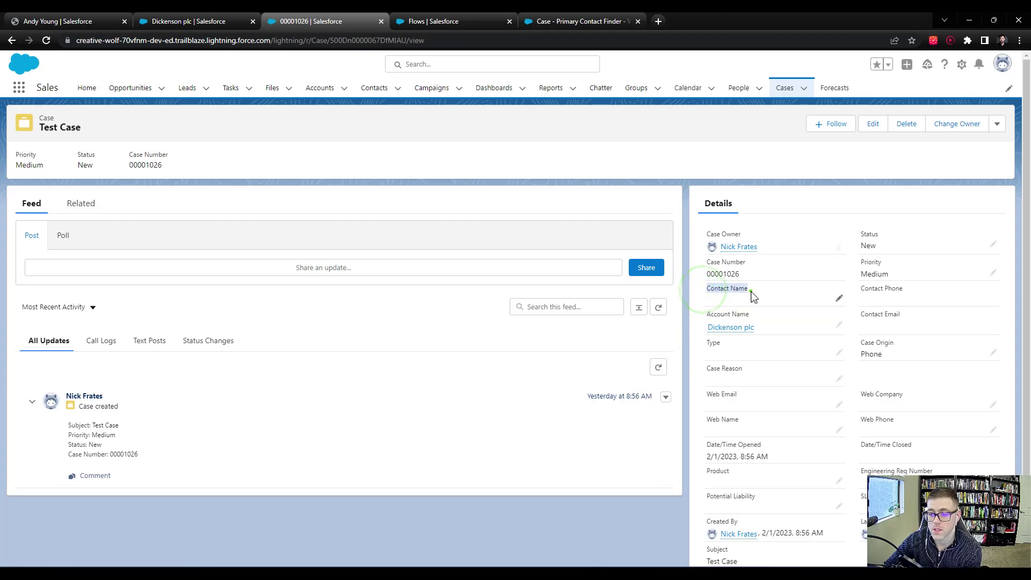
pyautogui.click(751, 293)
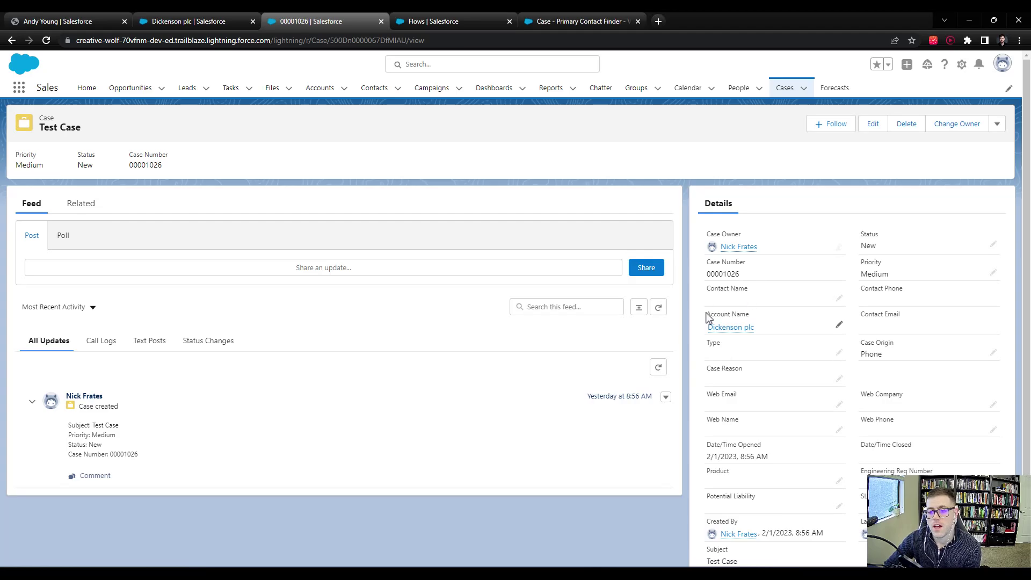
pyautogui.moveTo(703, 314); pyautogui.dragTo(733, 327)
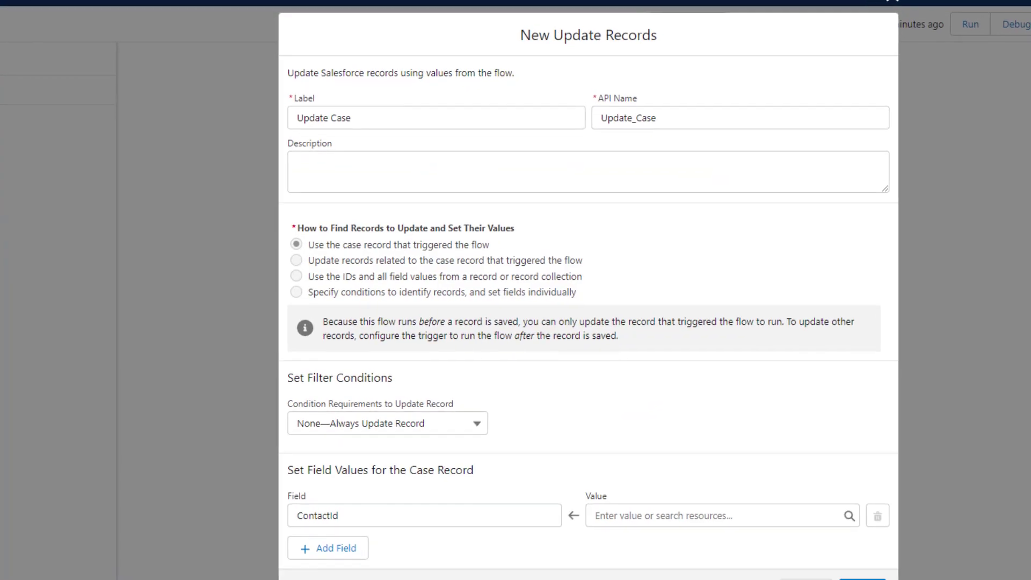
# Set the ContactId value to Get_Primary_Contact's Contact ID.
pyautogui.click(663, 400)
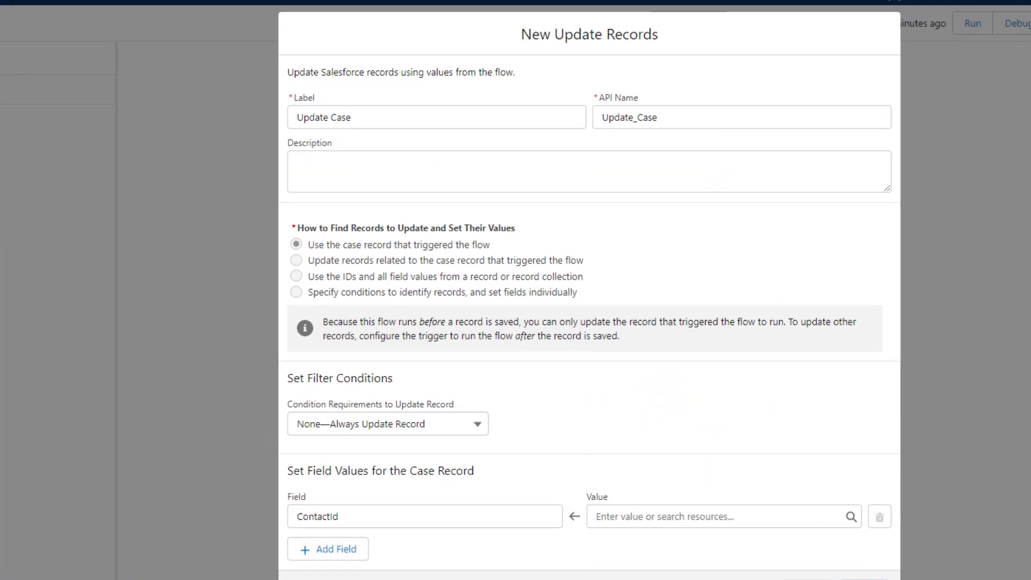
pyautogui.click(641, 518)
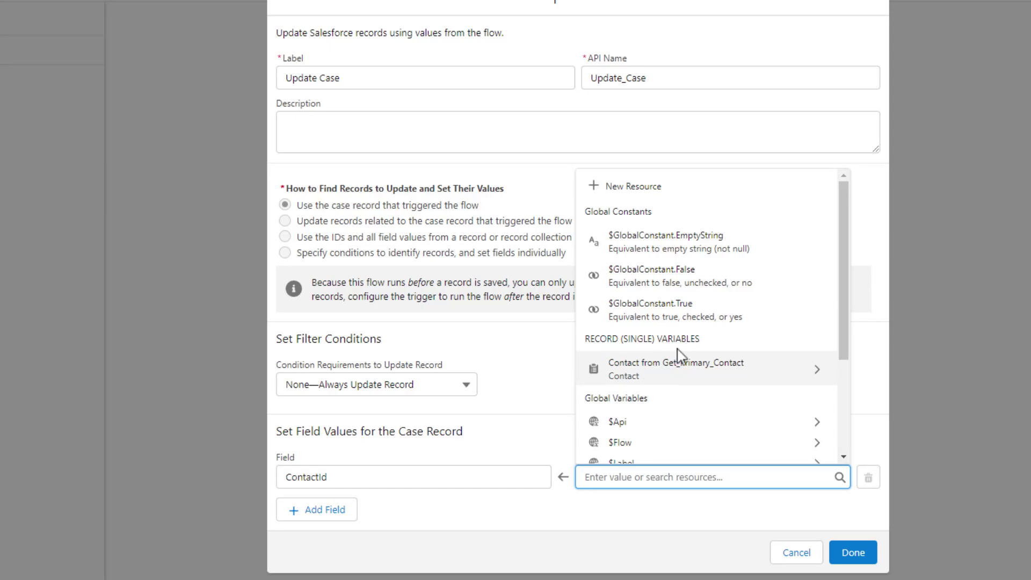
pyautogui.click(789, 373)
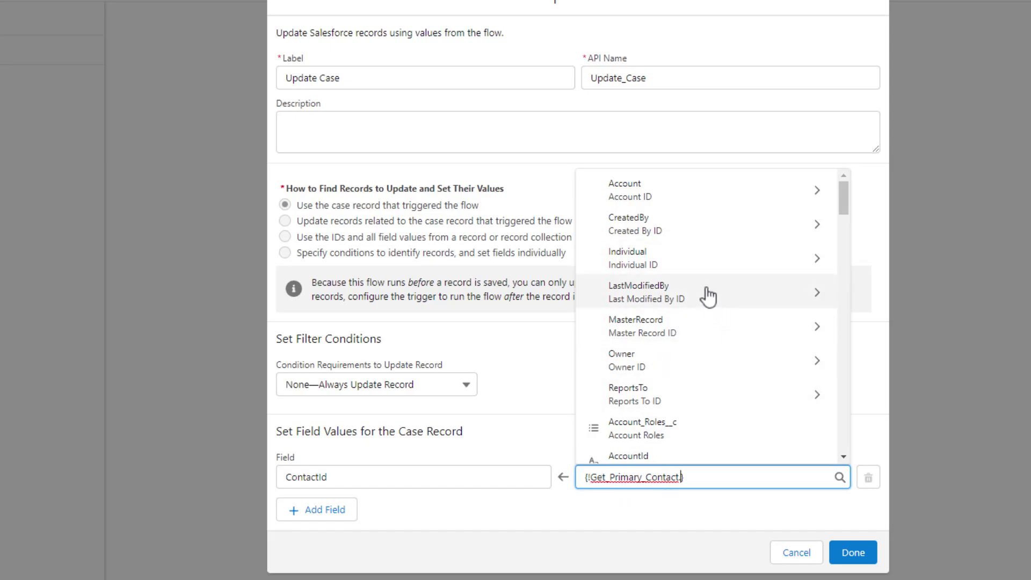
pyautogui.scroll(-2, 669, 239)
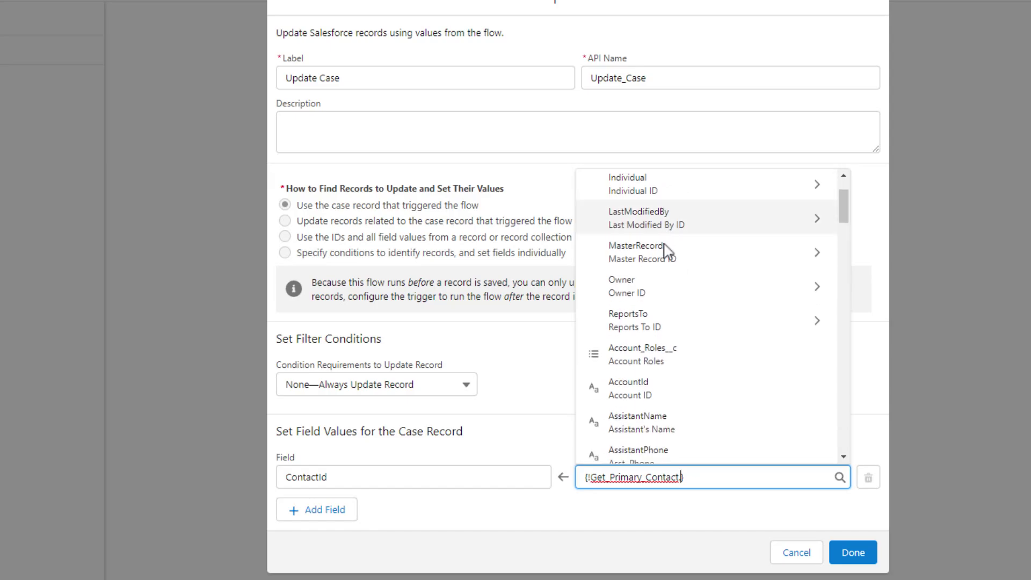
pyautogui.scroll(-4, 680, 330)
pyautogui.scroll(-2, 703, 236)
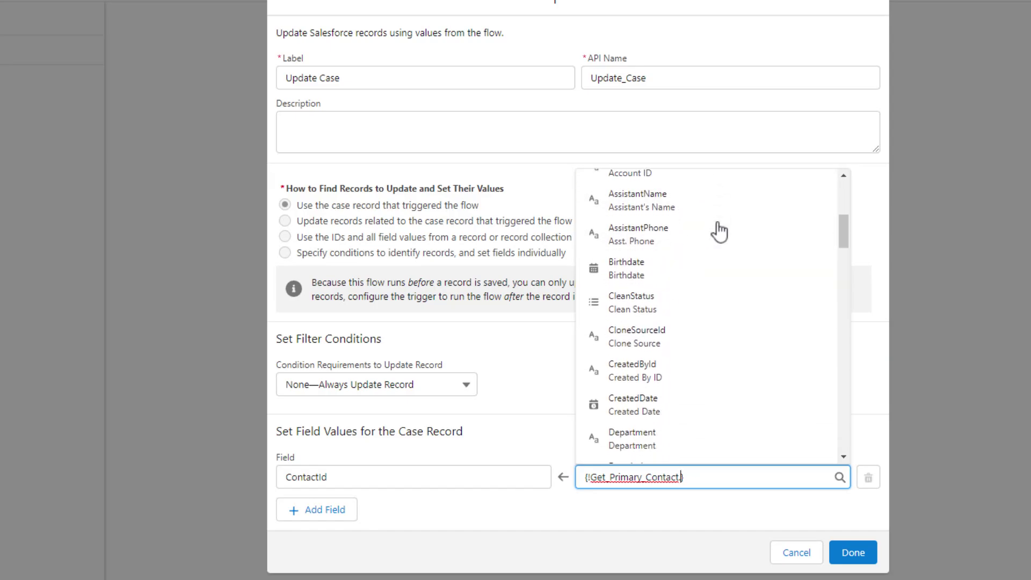
pyautogui.scroll(-10, 720, 232)
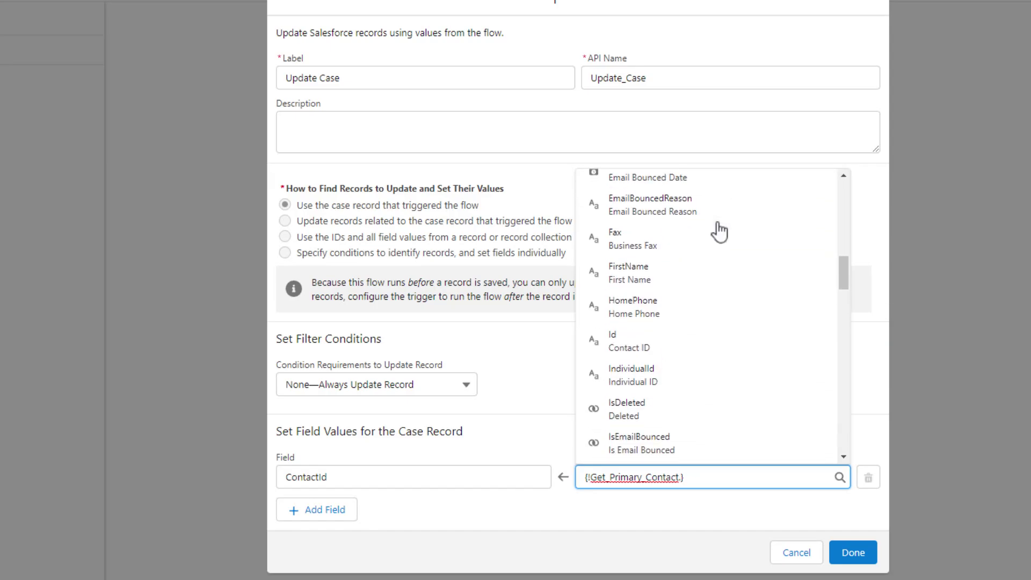
pyautogui.click(722, 349)
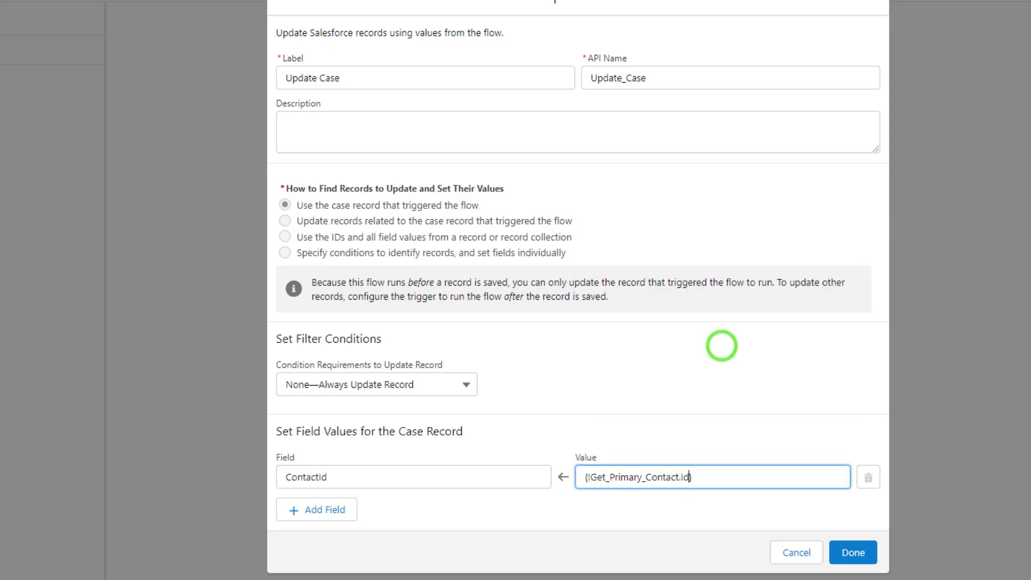
pyautogui.click(634, 518)
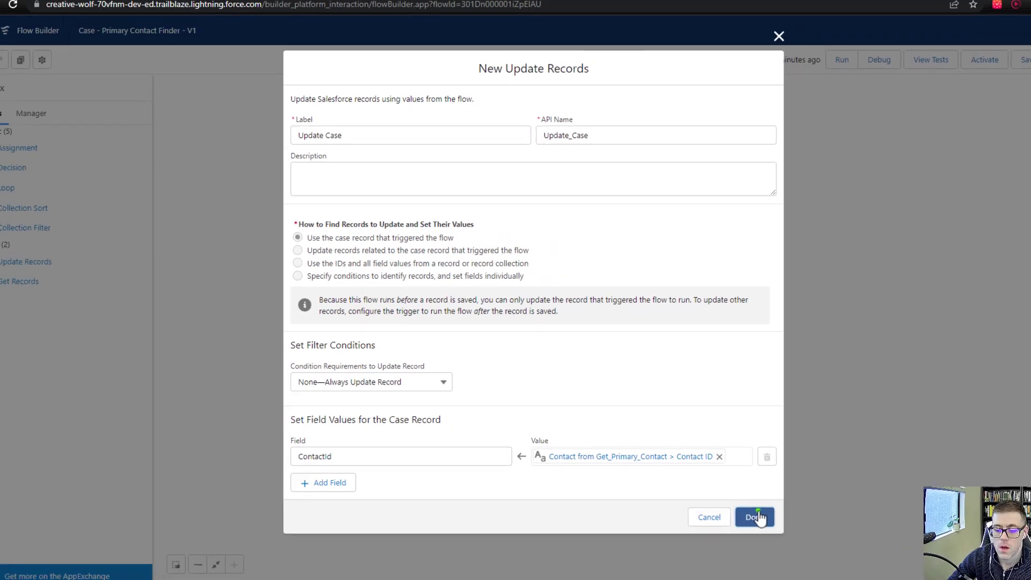
# Place Update Case on the canvas, connect it after Get Primary Contact, and save the flow as Version 1.
pyautogui.click(852, 552)
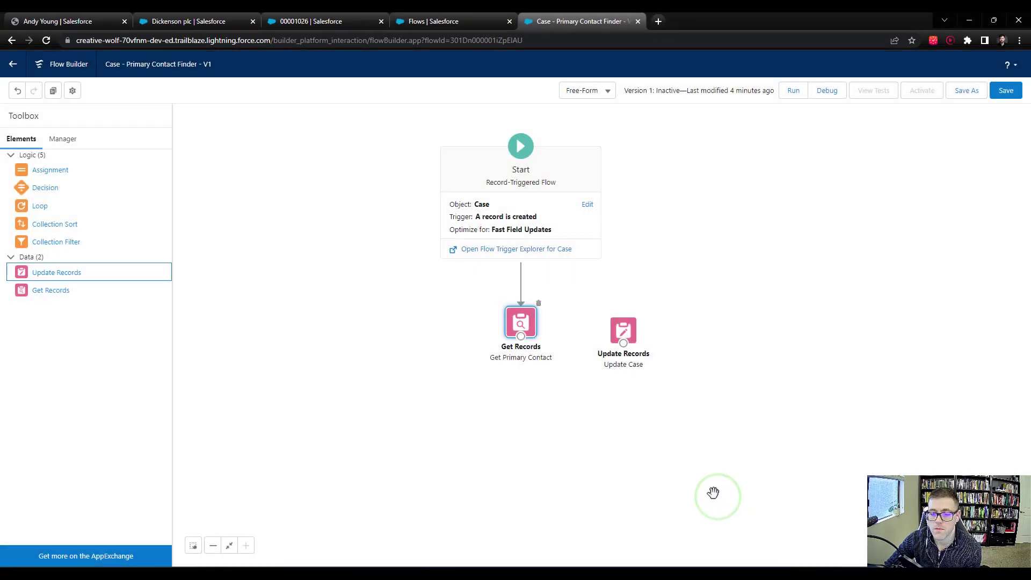
pyautogui.moveTo(623, 333); pyautogui.dragTo(622, 321)
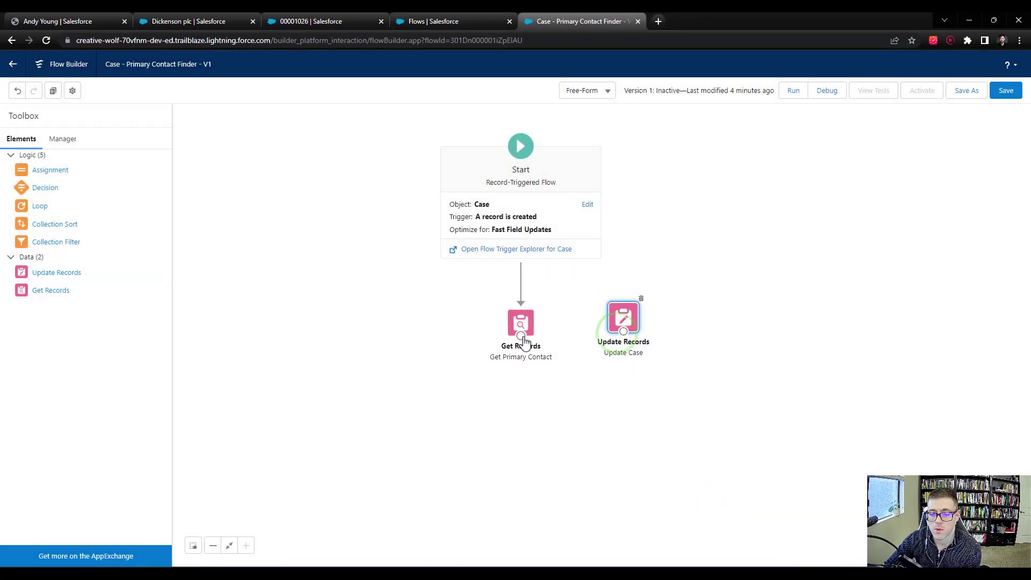
pyautogui.moveTo(522, 337); pyautogui.dragTo(622, 318)
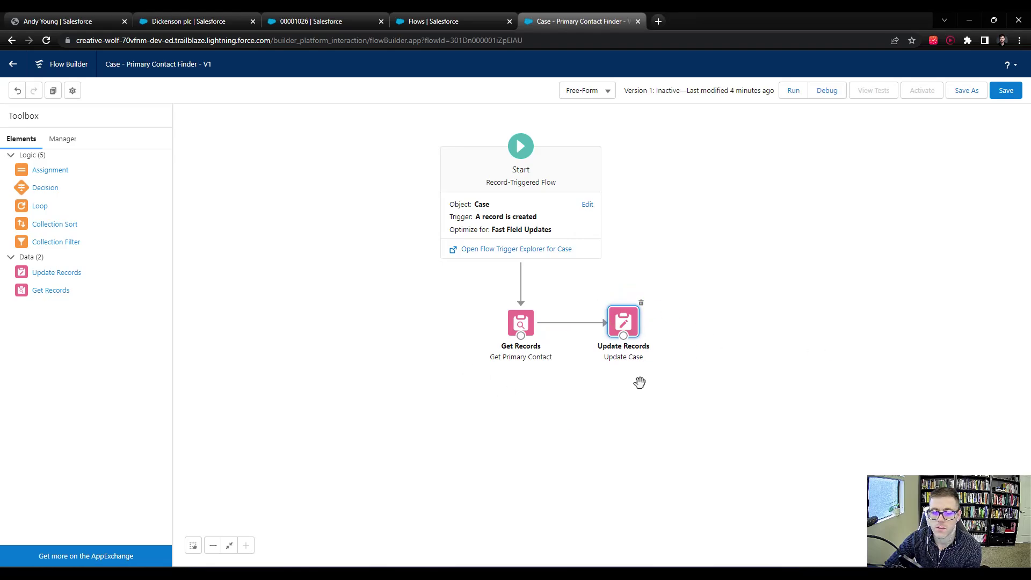
pyautogui.click(1006, 91)
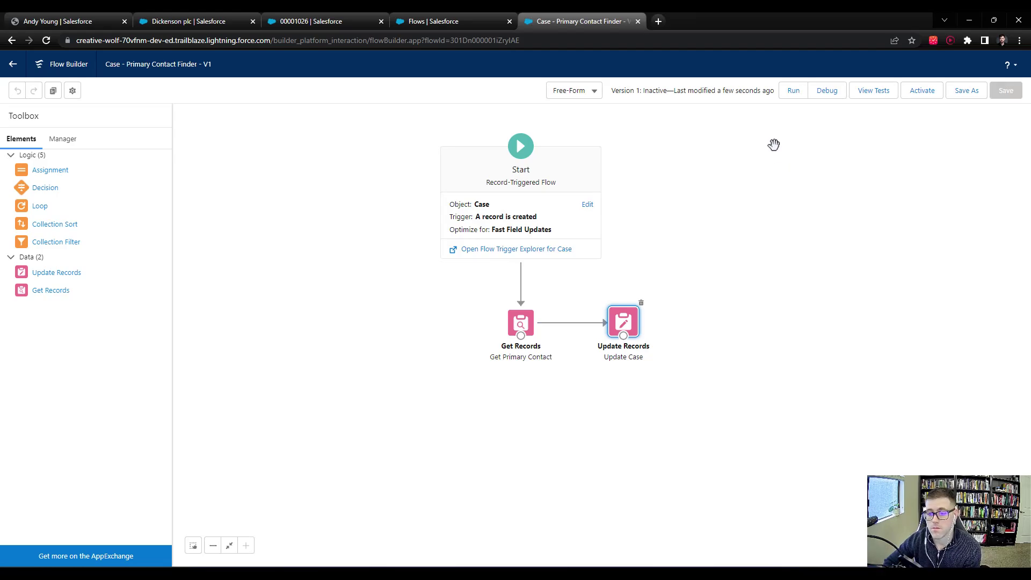
# Set up a debug run that skips start condition requirements, triggered by case 00001026.
pyautogui.click(839, 95)
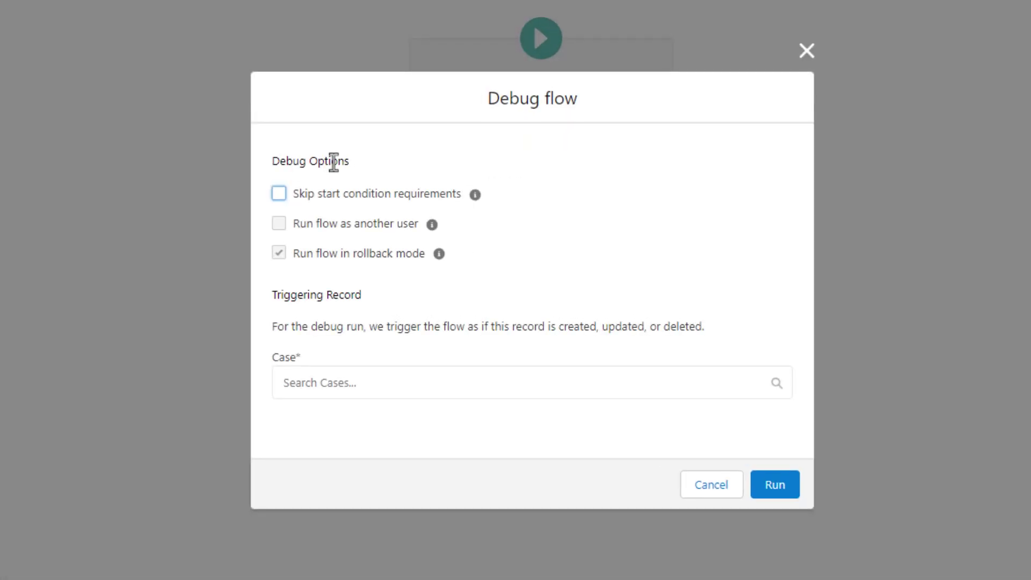
pyautogui.click(373, 195)
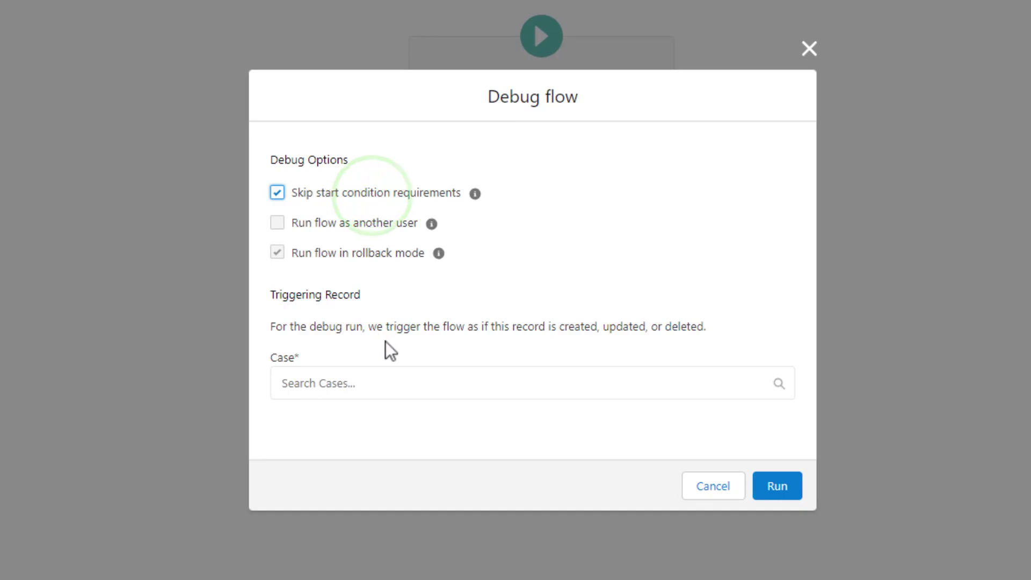
pyautogui.click(356, 385)
pyautogui.click(338, 429)
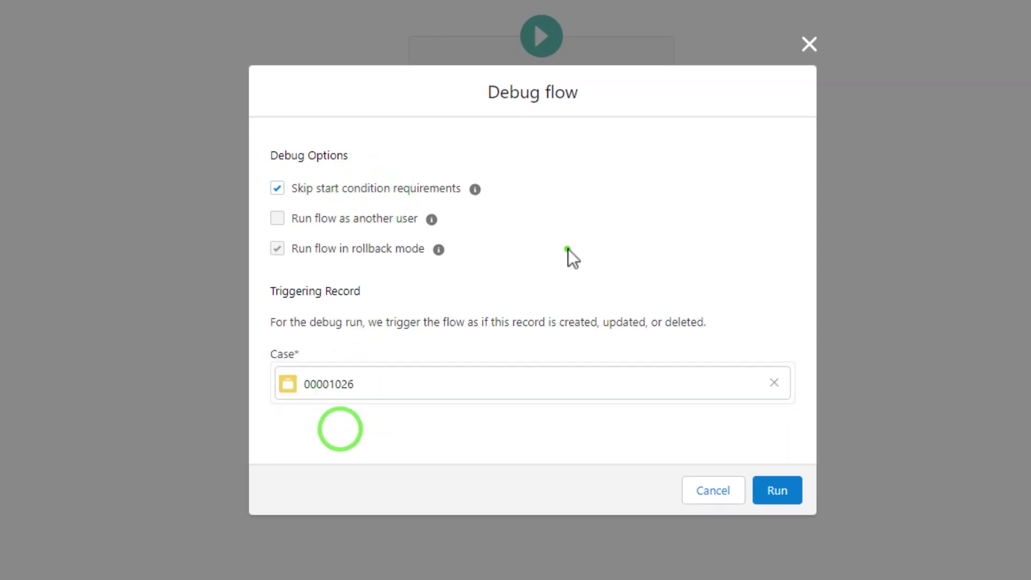
pyautogui.click(569, 250)
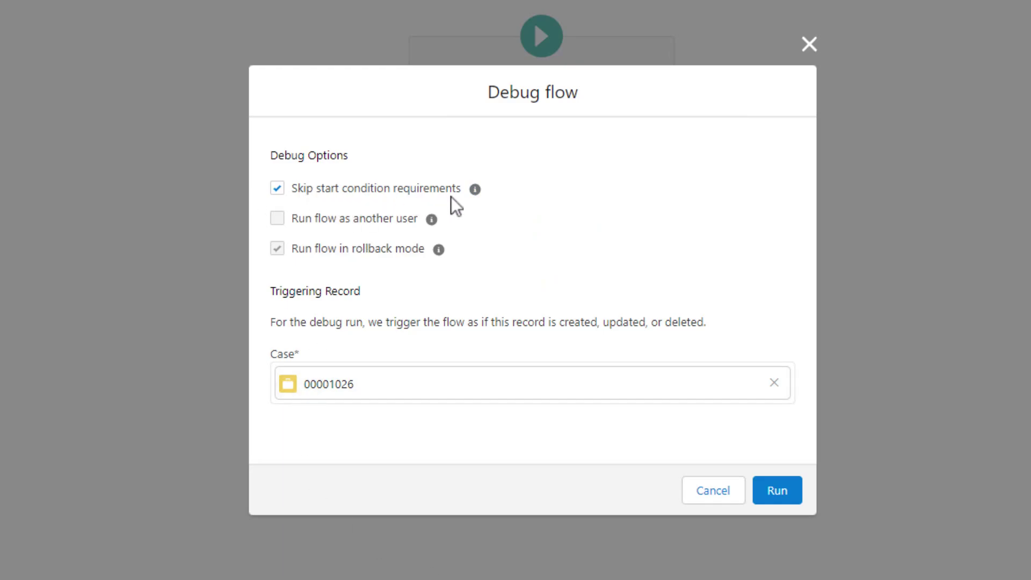
pyautogui.moveTo(475, 191)
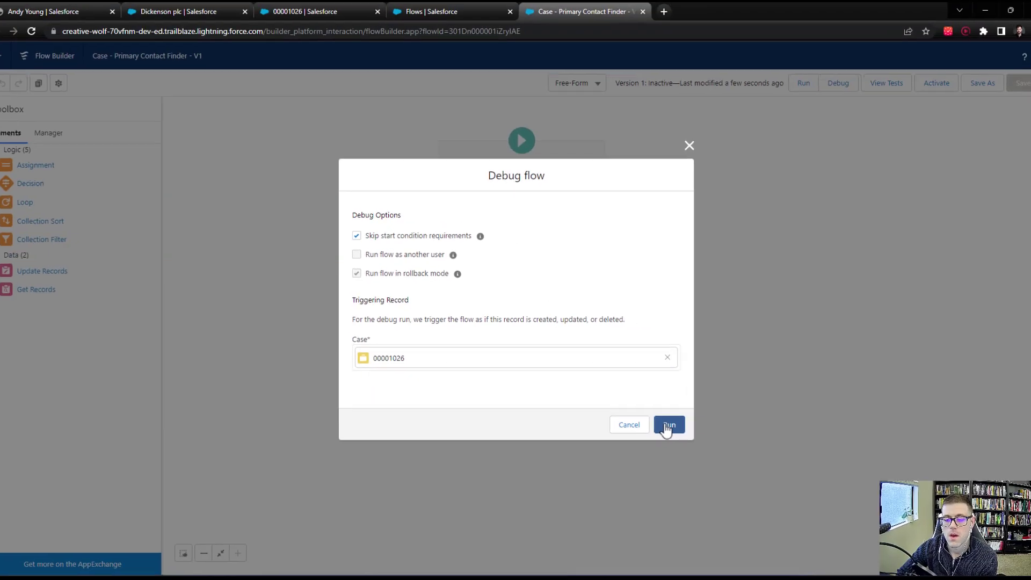
# Run the debug and expand How the Interview Started, Start Condition Requirements and Get Primary Contact results.
pyautogui.click(661, 422)
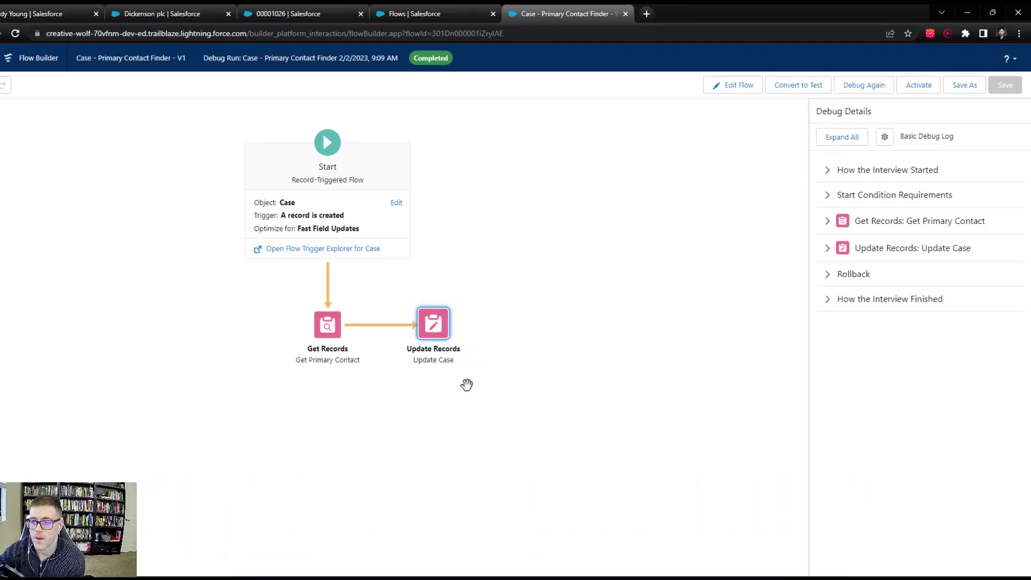
pyautogui.click(836, 167)
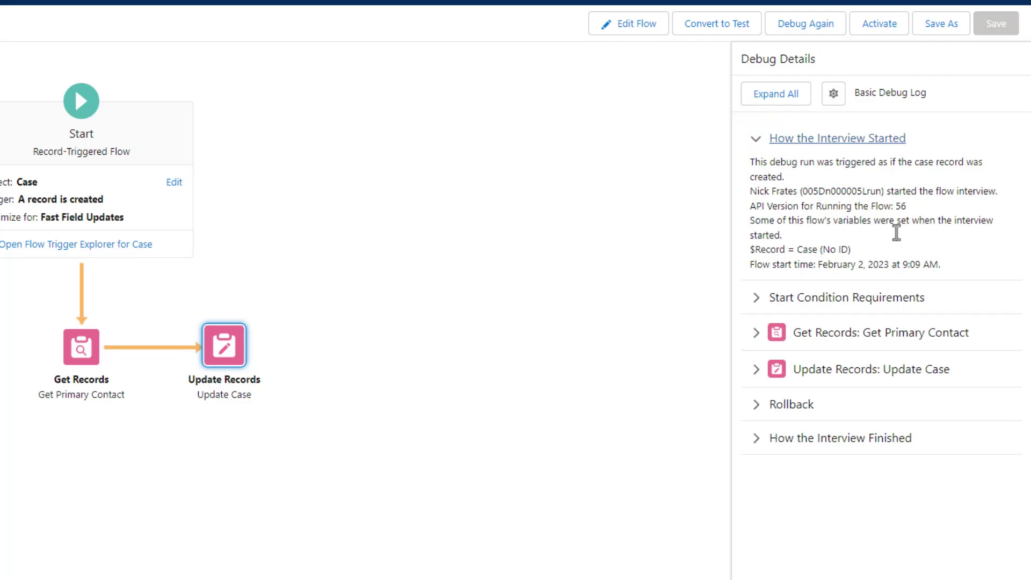
pyautogui.click(755, 137)
pyautogui.click(756, 172)
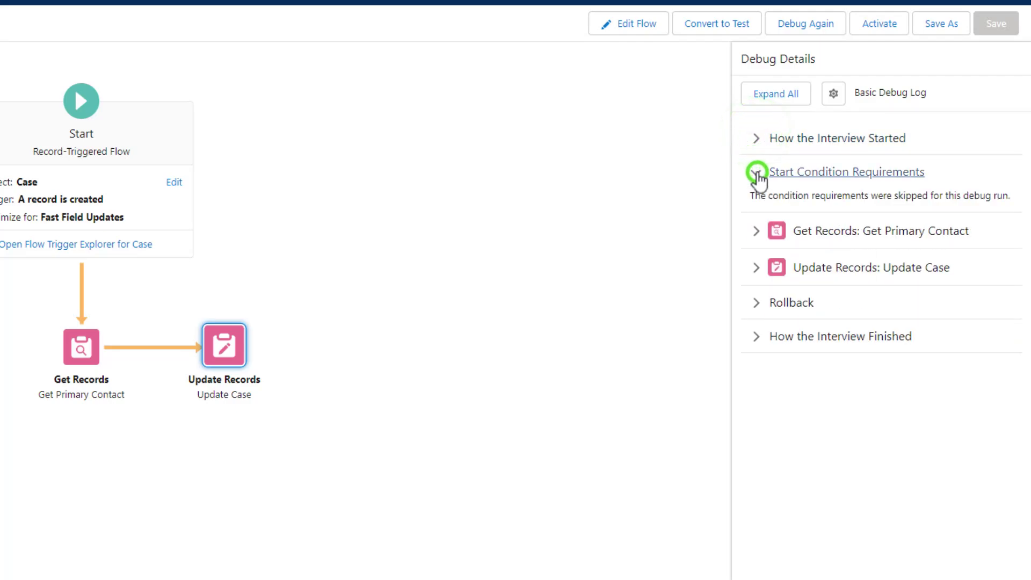
pyautogui.click(756, 172)
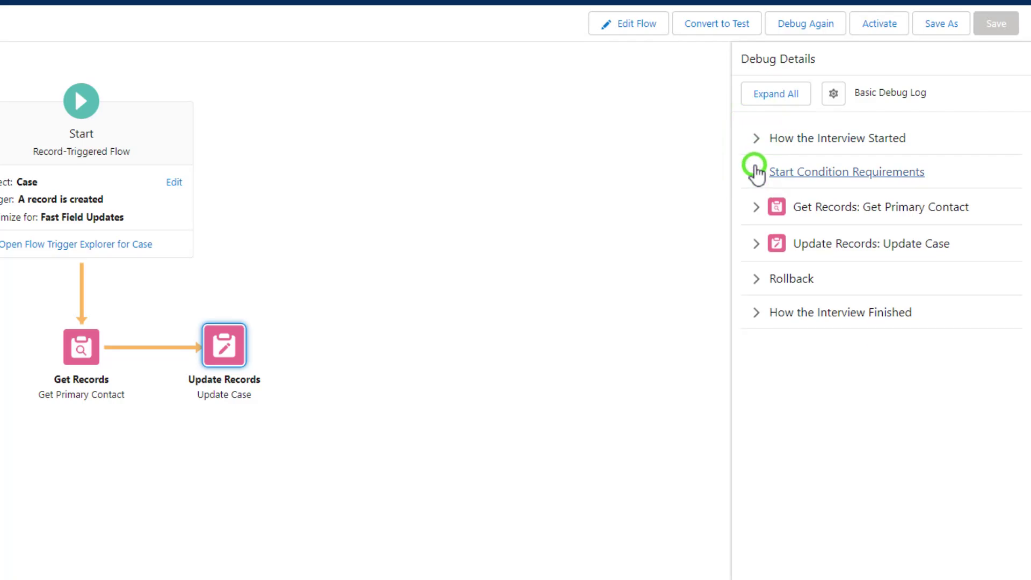
pyautogui.click(755, 172)
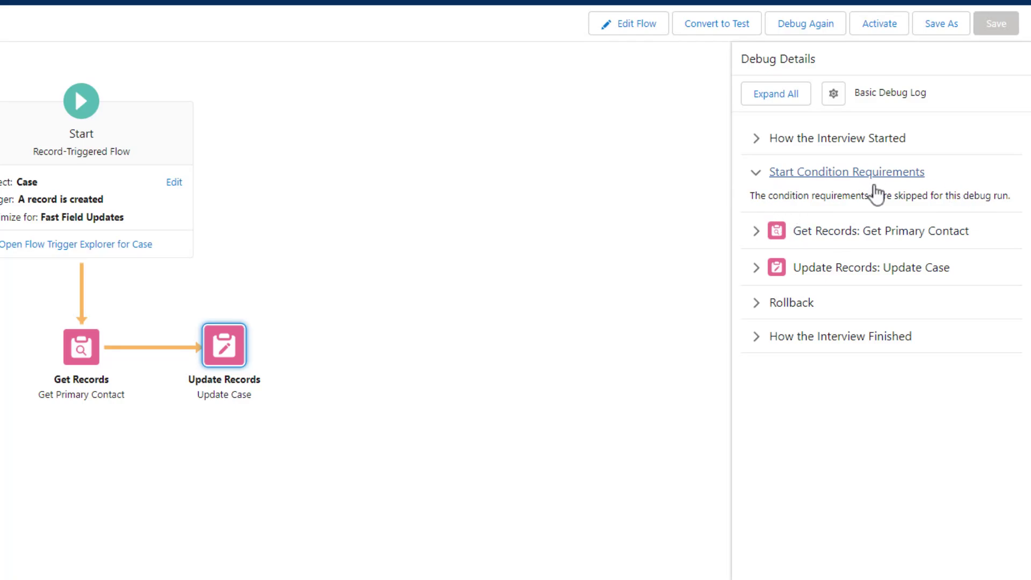
pyautogui.click(757, 172)
pyautogui.click(756, 207)
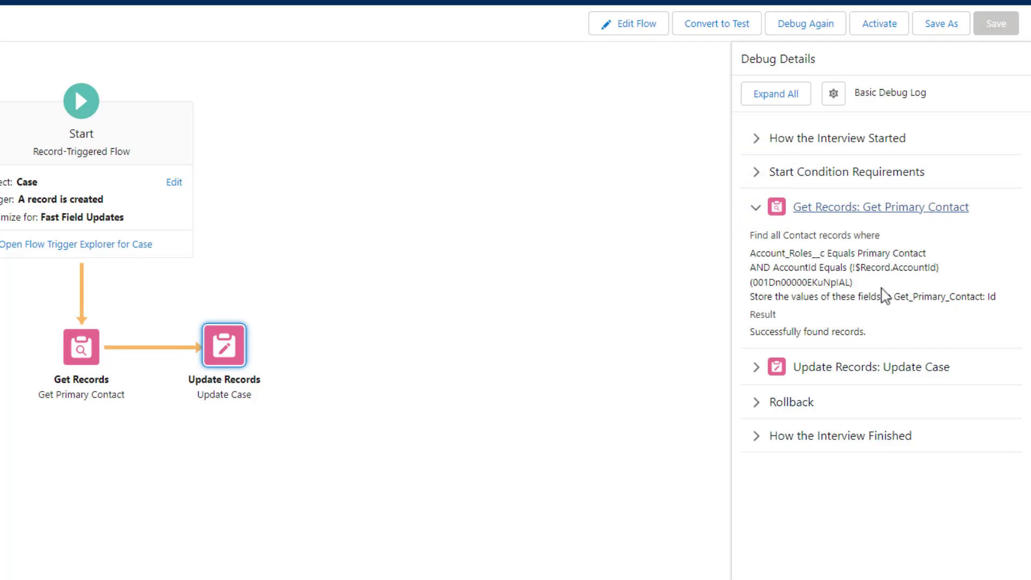
# Expand the Update Case debug entry and highlight its conditions and the ContactId value.
pyautogui.click(754, 369)
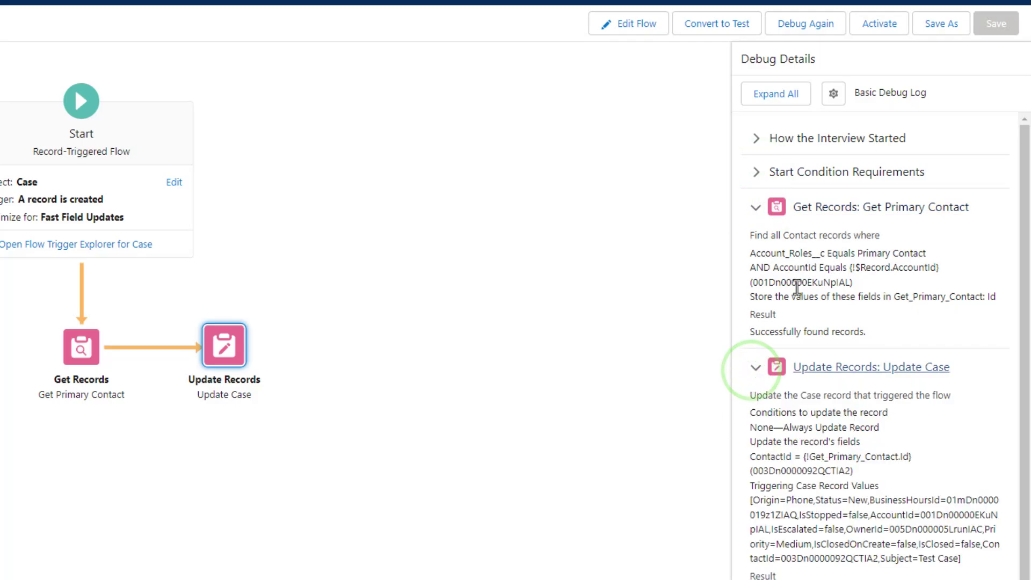
pyautogui.scroll(-1, 859, 456)
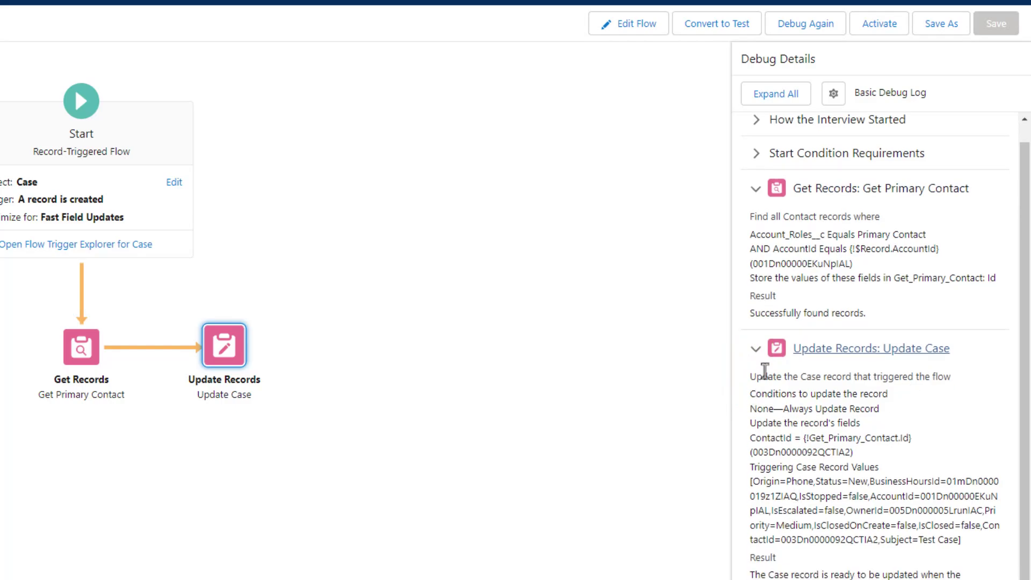
pyautogui.click(753, 197)
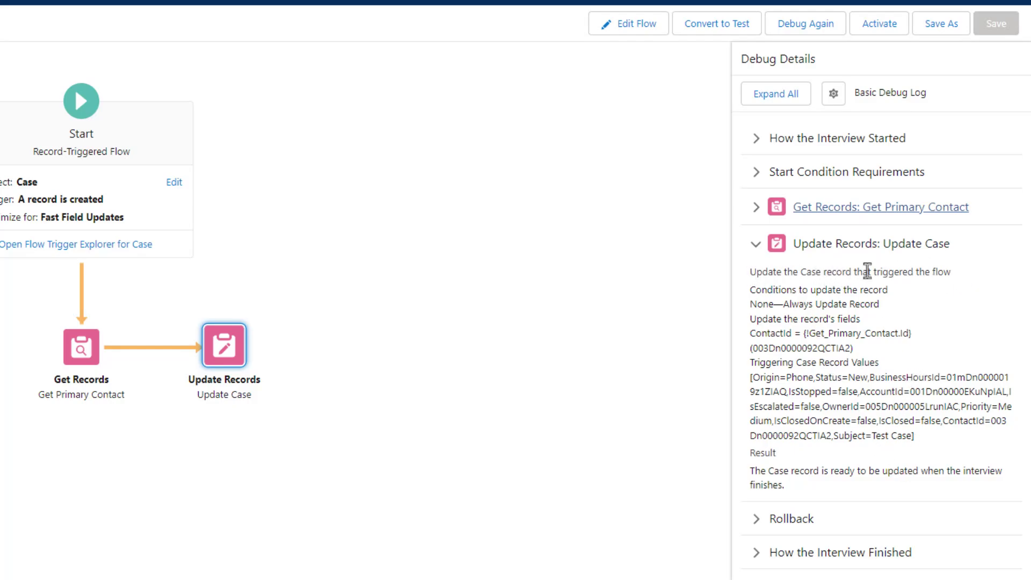
pyautogui.tripleClick(869, 300)
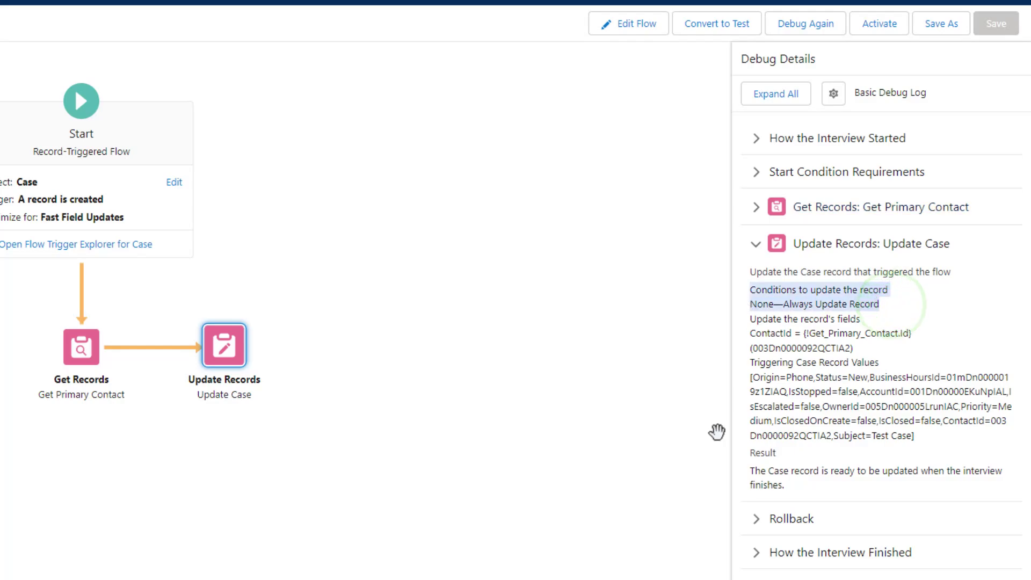
pyautogui.click(902, 308)
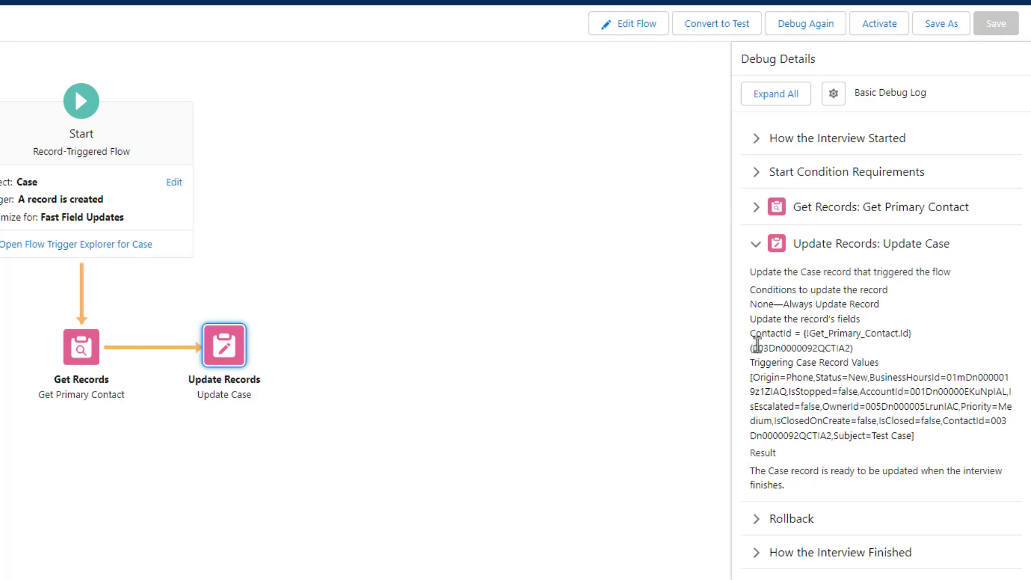
pyautogui.moveTo(752, 347); pyautogui.dragTo(851, 348)
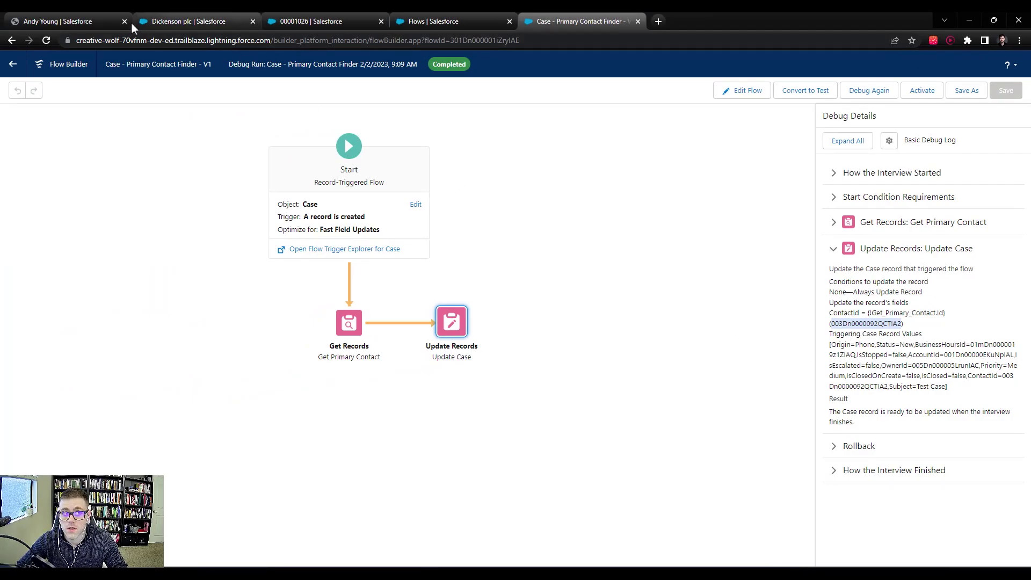
pyautogui.click(72, 21)
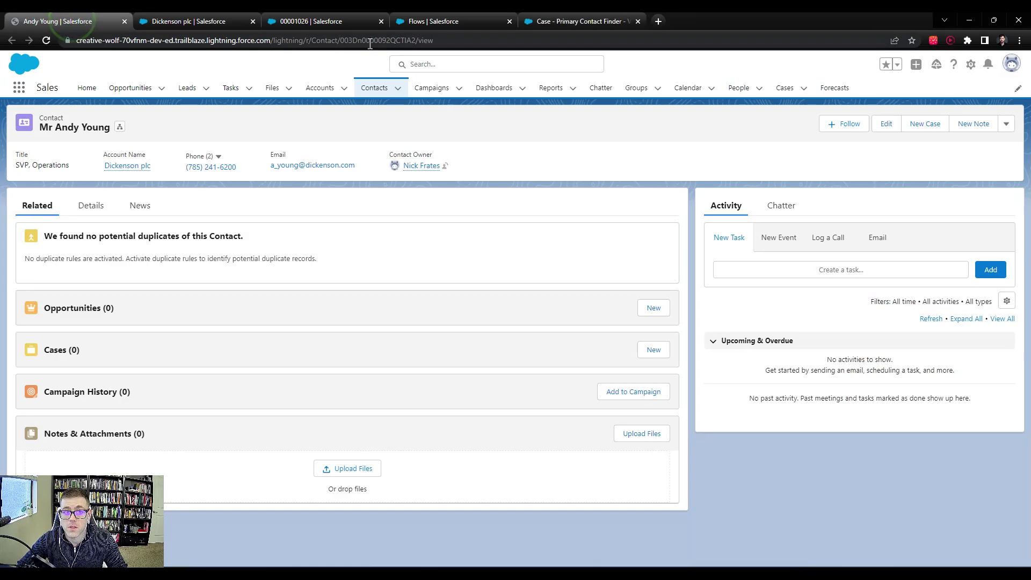
pyautogui.doubleClick(370, 40)
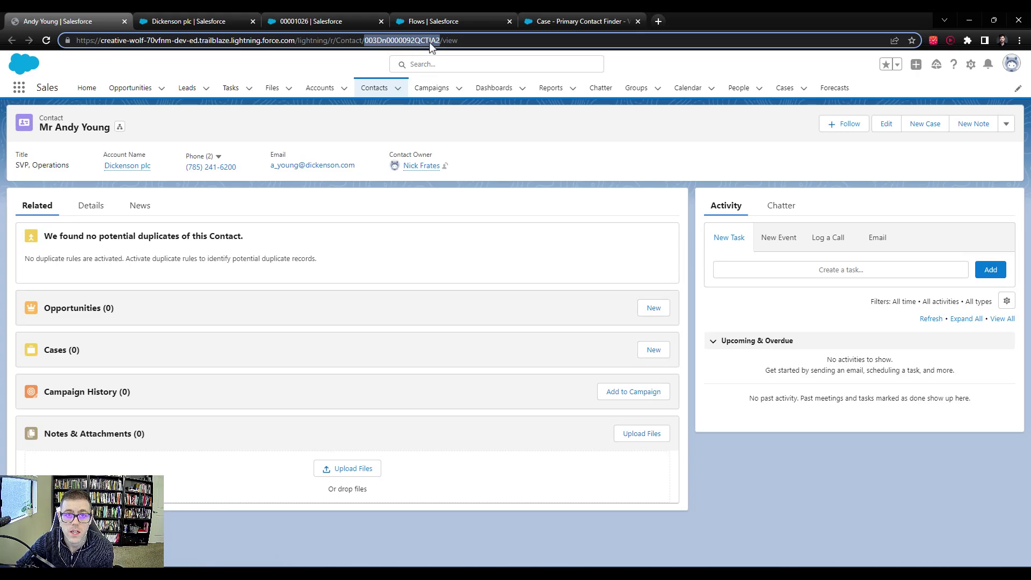
pyautogui.click(591, 20)
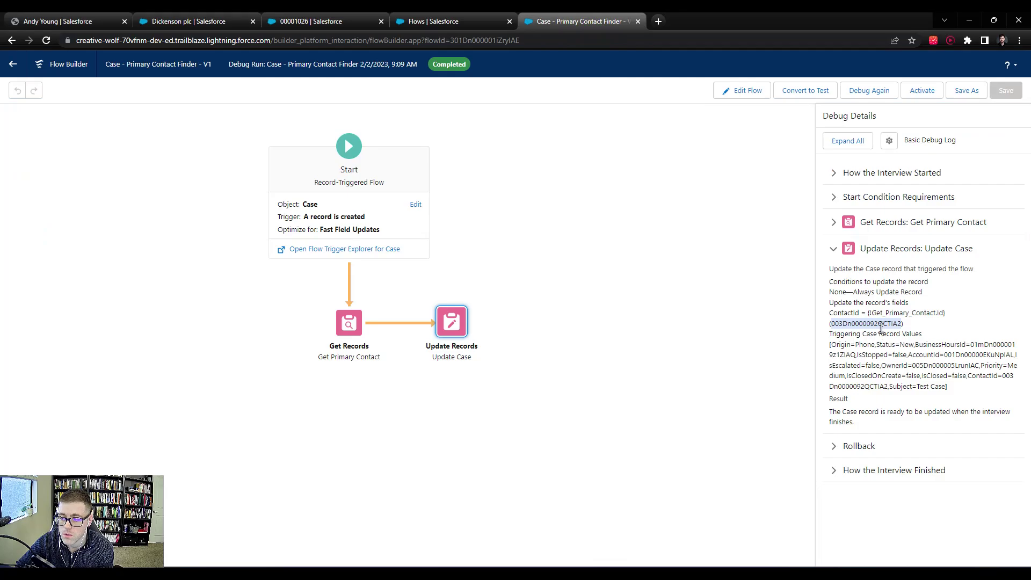
# Expand the Rollback entry to read that changes were rolled back in rollback mode.
pyautogui.click(926, 320)
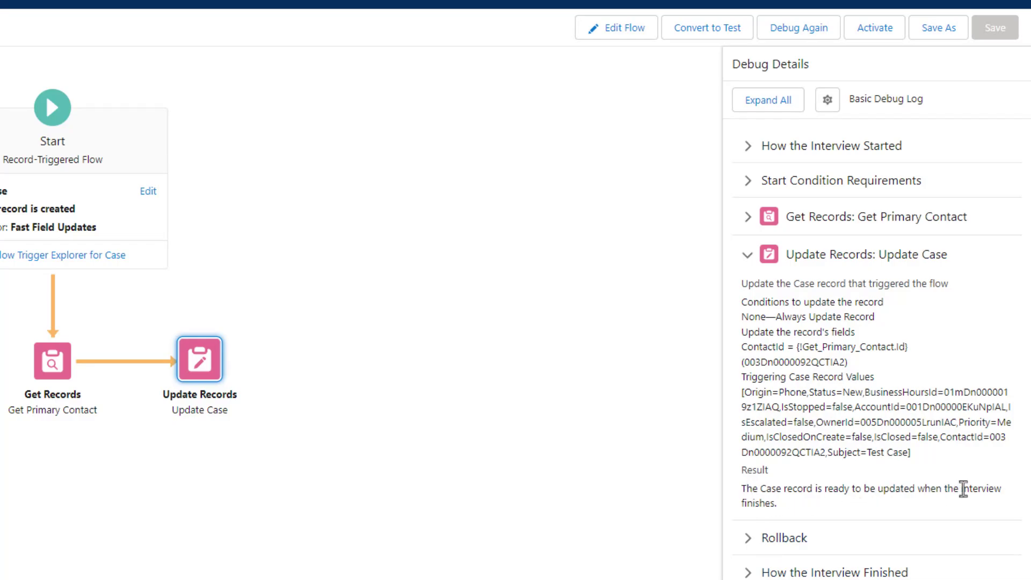
pyautogui.click(746, 537)
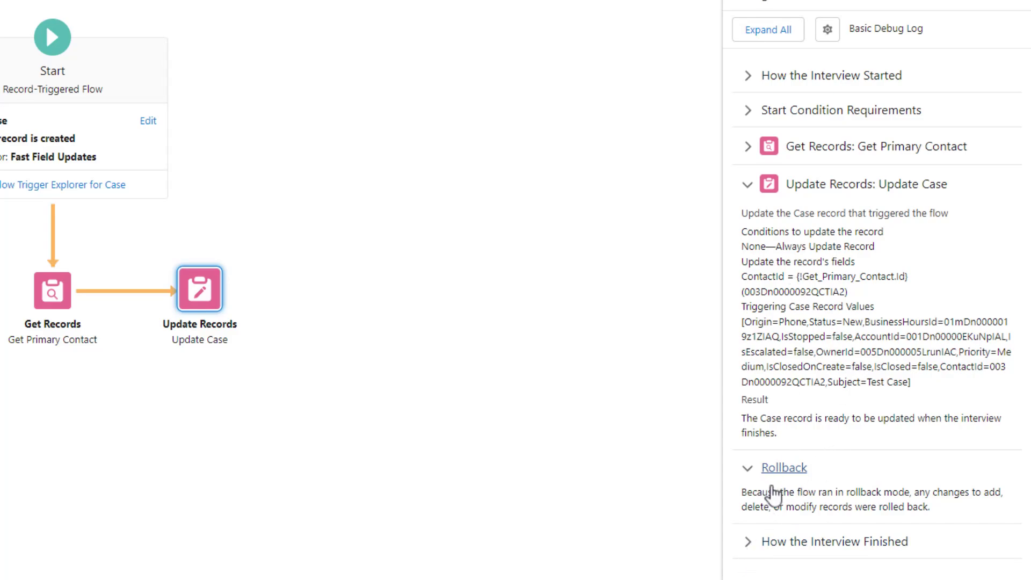
# Collapse the Rollback and Update Case details, return to Edit Flow, and go to the contact's record.
pyautogui.click(743, 470)
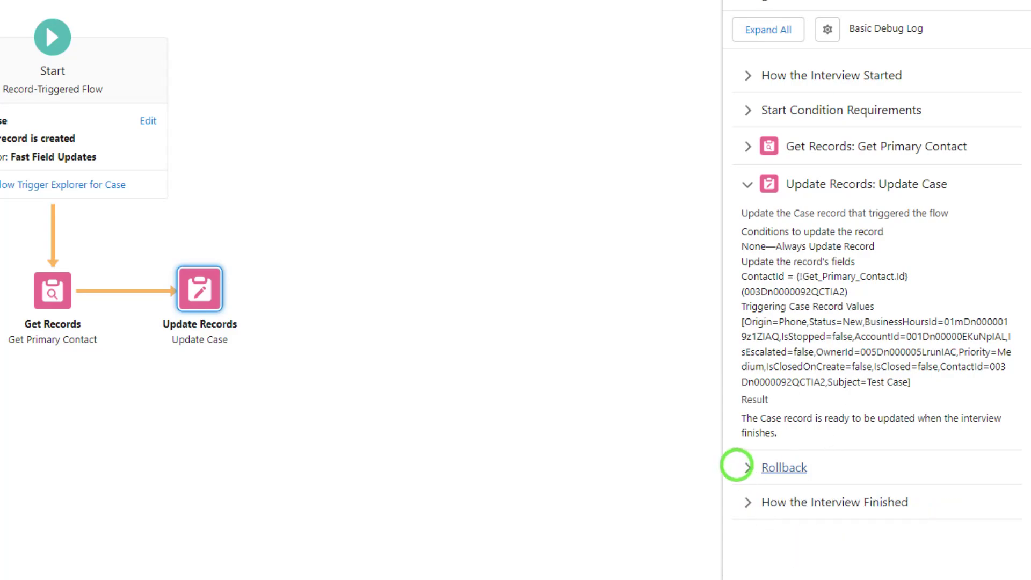
pyautogui.click(747, 184)
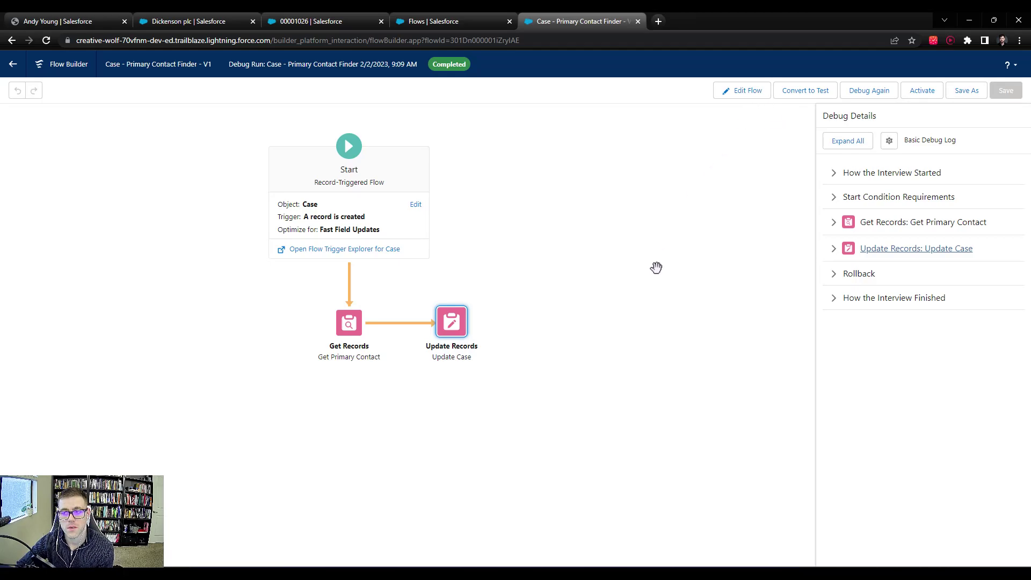
pyautogui.click(747, 91)
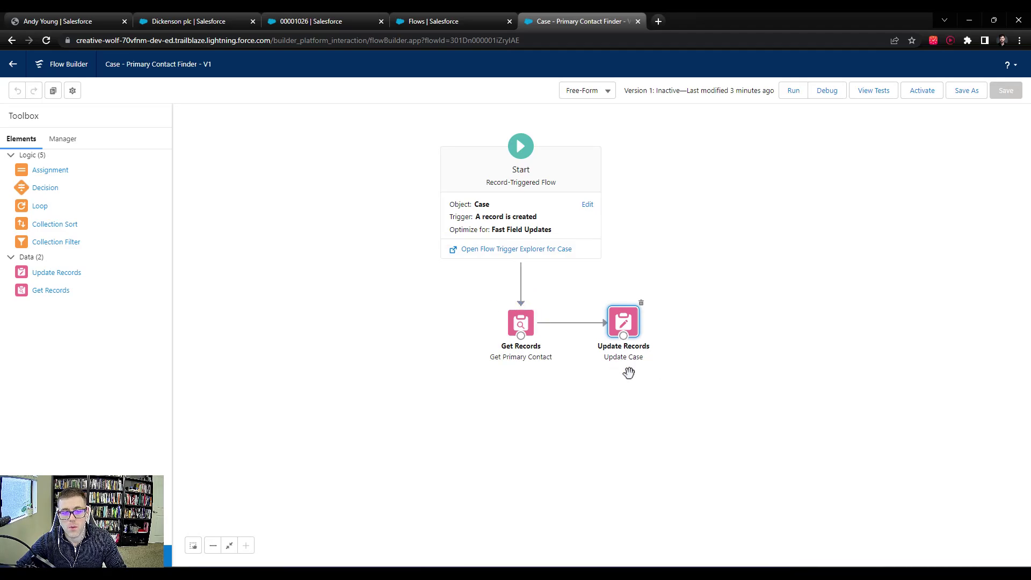
pyautogui.click(44, 22)
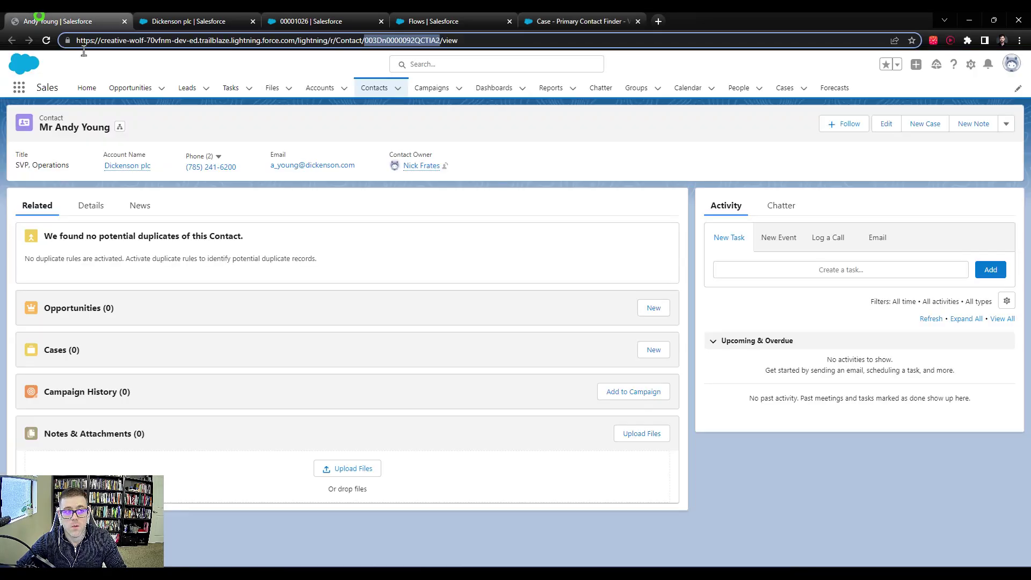
# Show the contact's Details fields, where Account Roles reads Primary Contact.
pyautogui.click(48, 130)
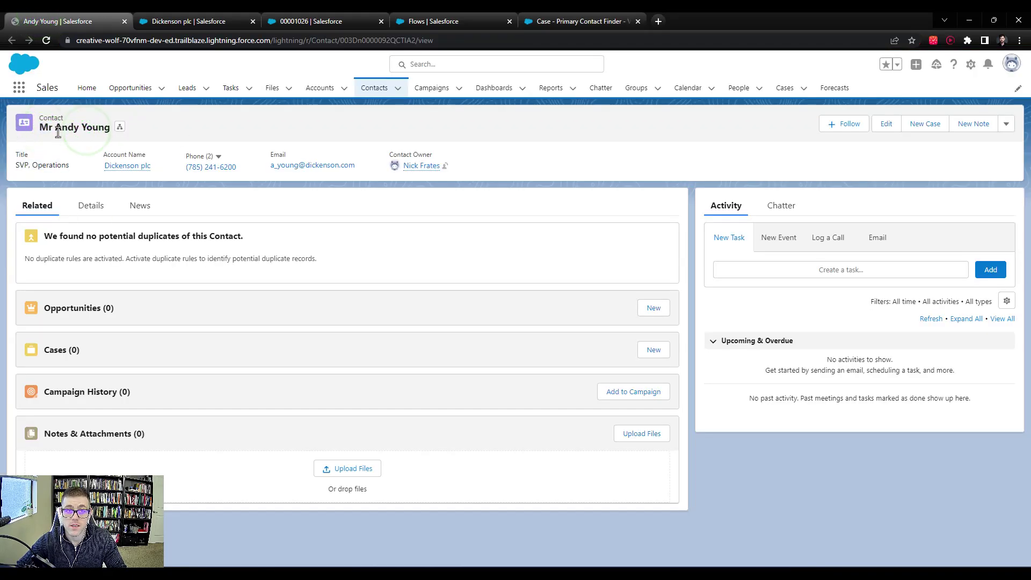
pyautogui.click(91, 205)
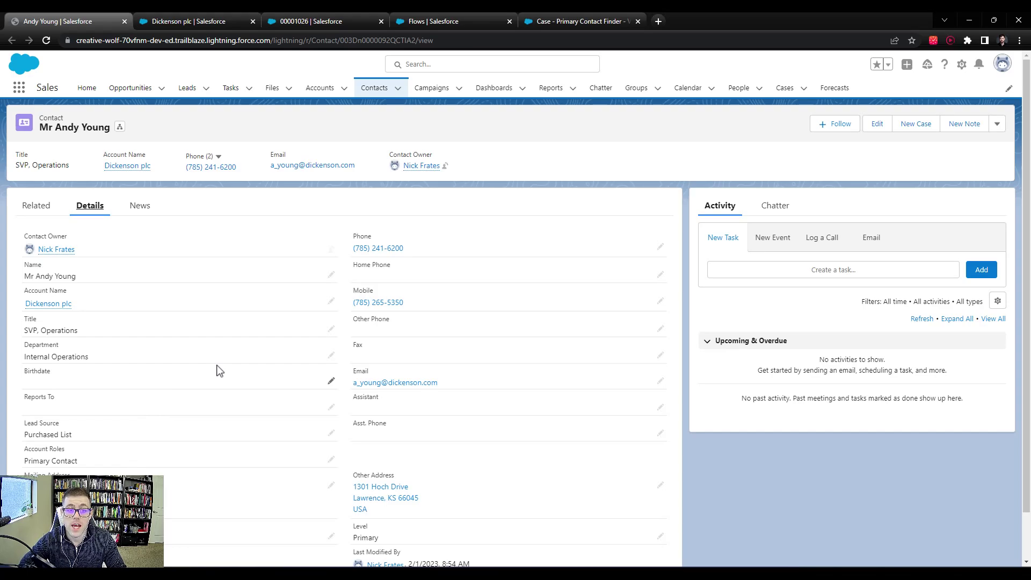
# Change the contact's Account Roles from Primary Contact to --None-- and save the contact.
pyautogui.click(331, 459)
pyautogui.click(131, 467)
pyautogui.click(102, 370)
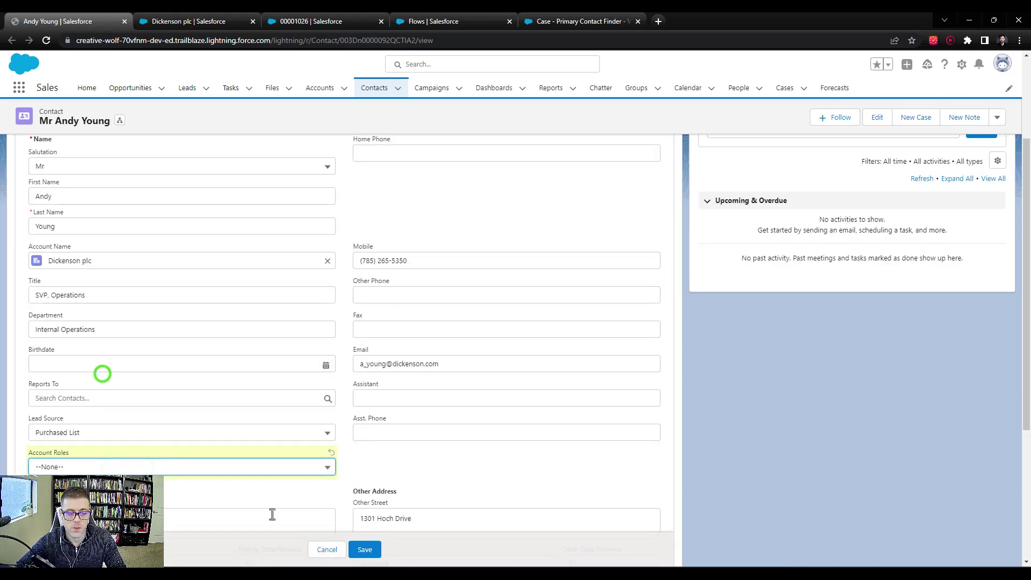
pyautogui.click(363, 549)
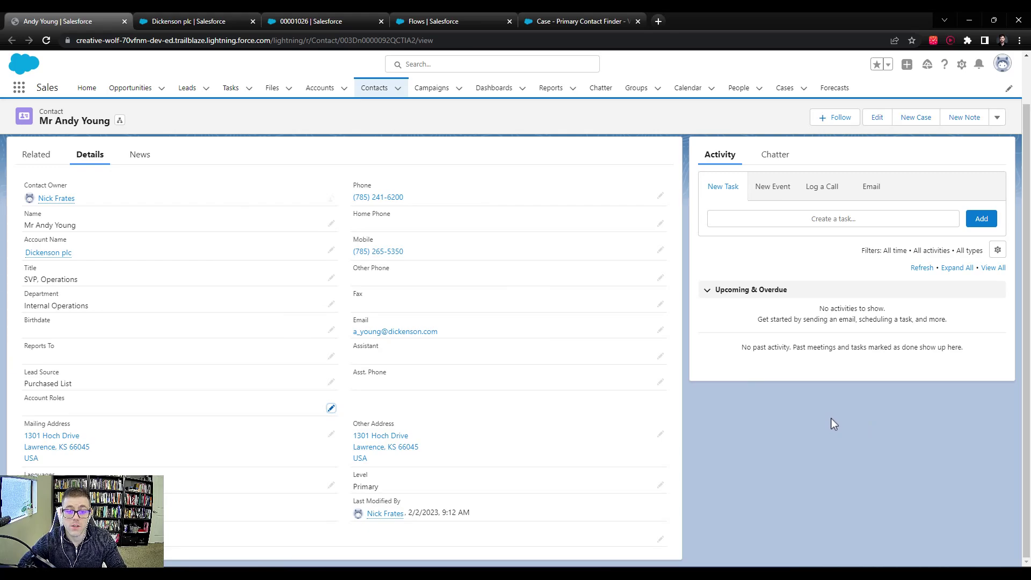
pyautogui.tripleClick(65, 399)
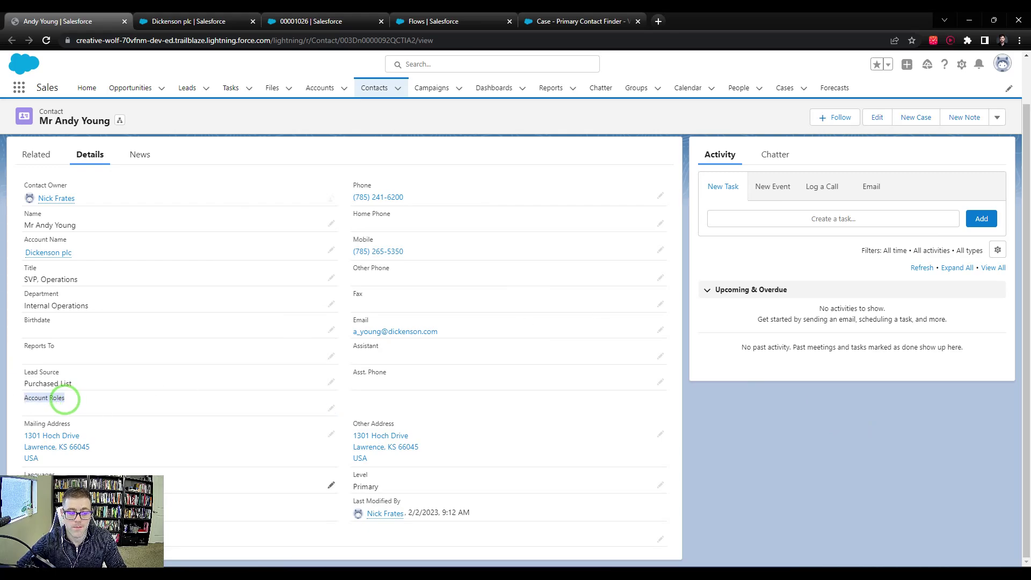
pyautogui.click(177, 397)
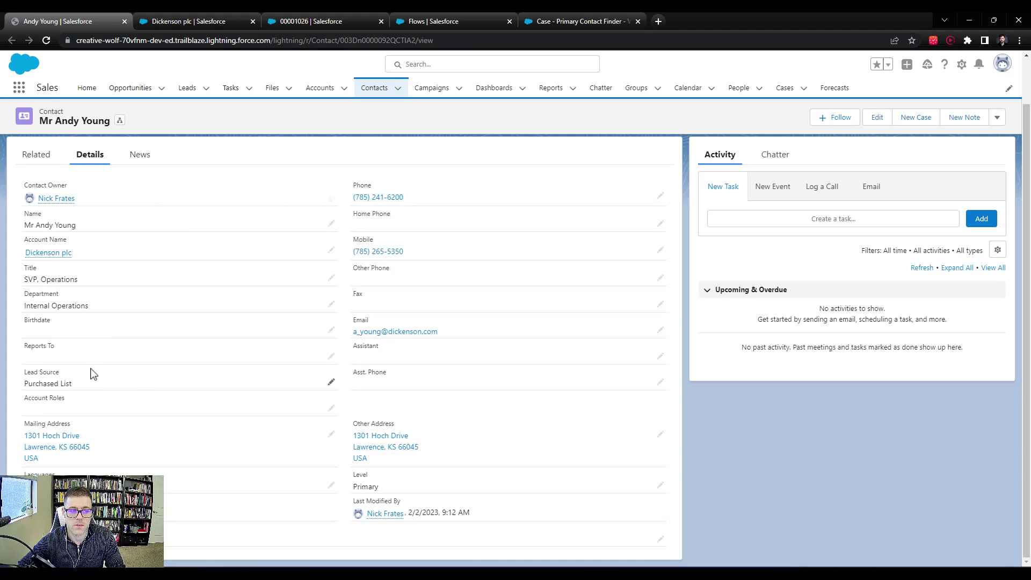
pyautogui.scroll(2, 170, 197)
pyautogui.click(185, 20)
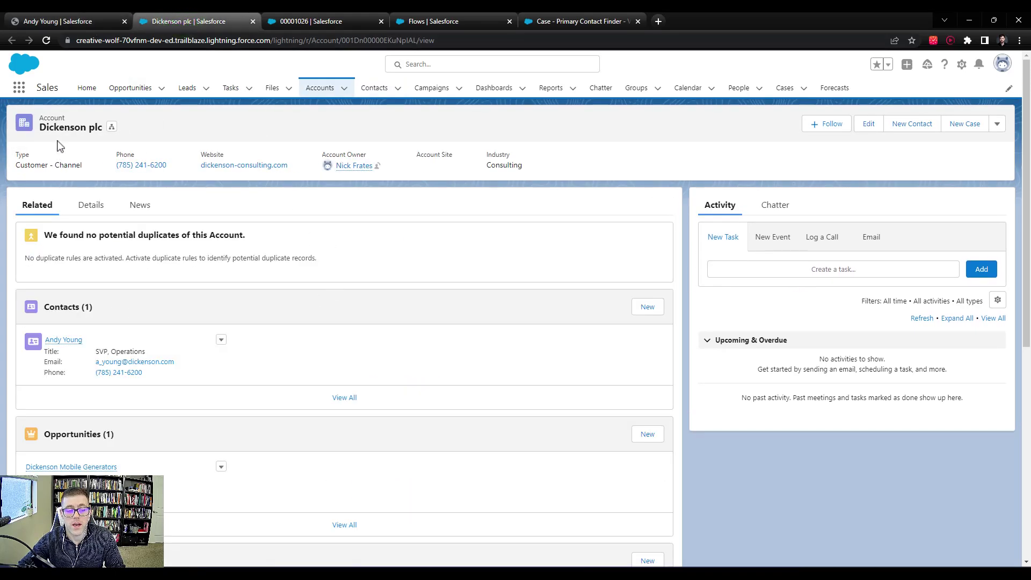
pyautogui.moveTo(61, 347)
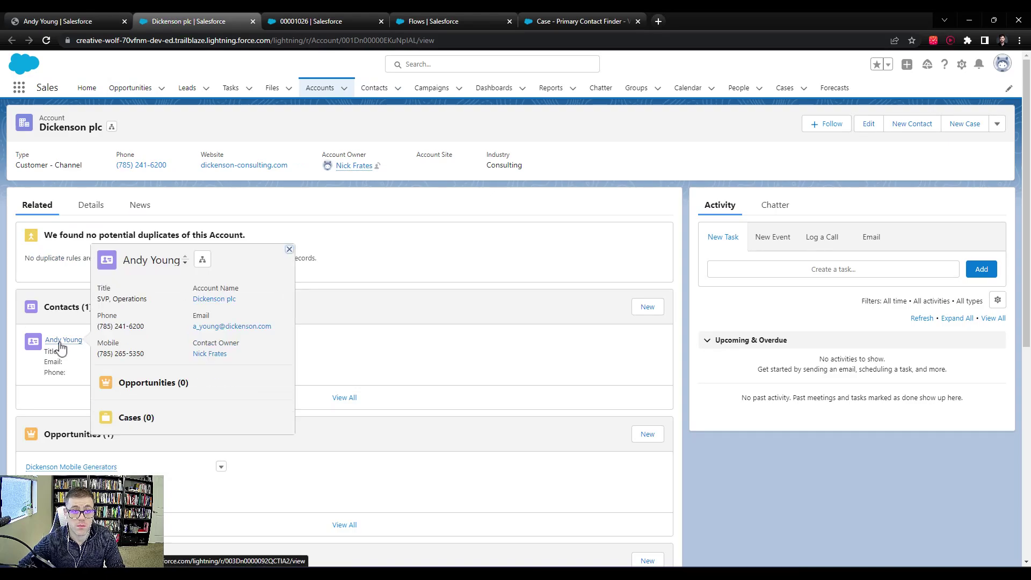
pyautogui.click(61, 348)
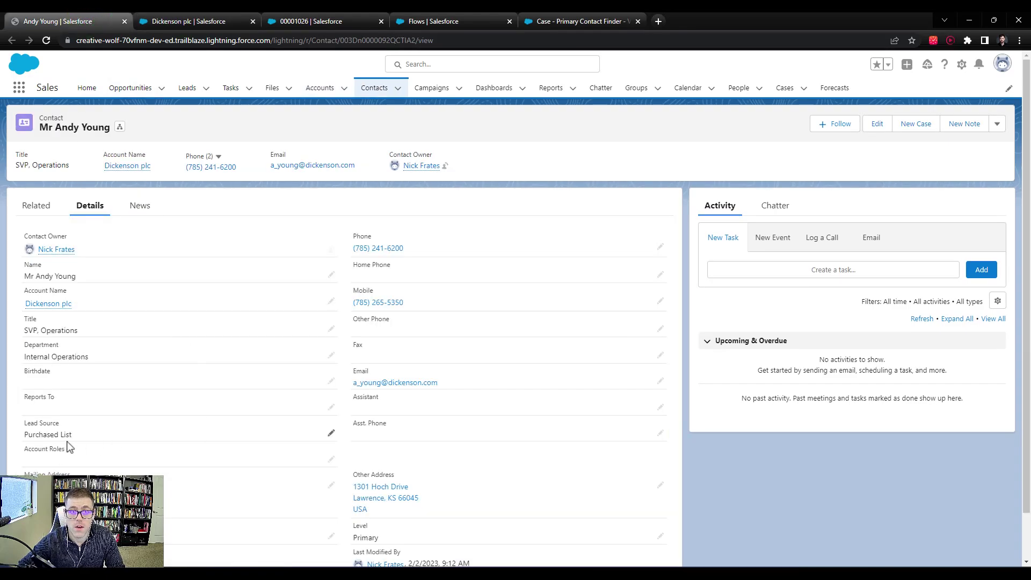
# Run a new debug of the flow on Test Case 00001026, skipping start condition requirements.
pyautogui.click(561, 20)
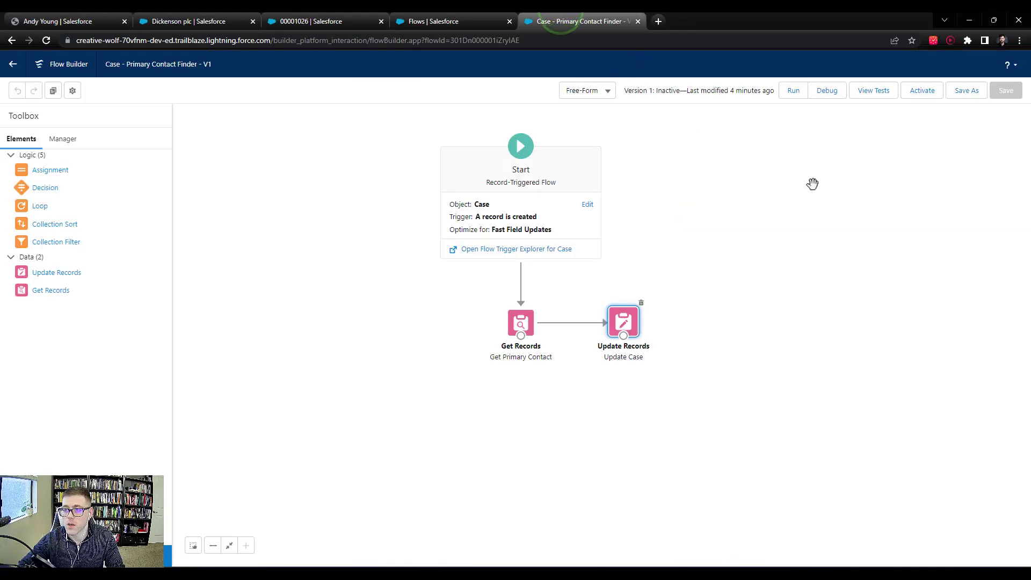
pyautogui.click(827, 90)
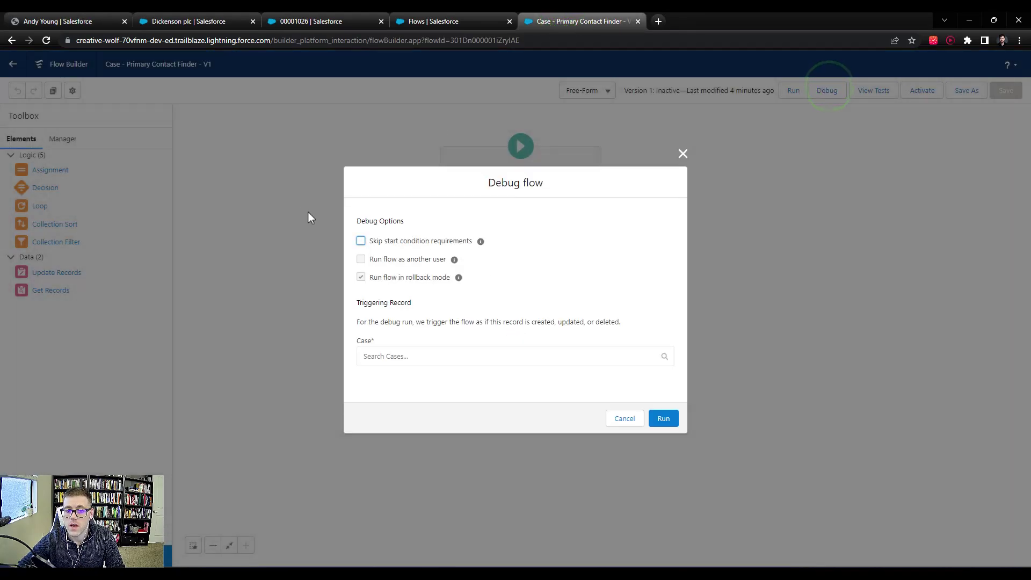
pyautogui.click(383, 241)
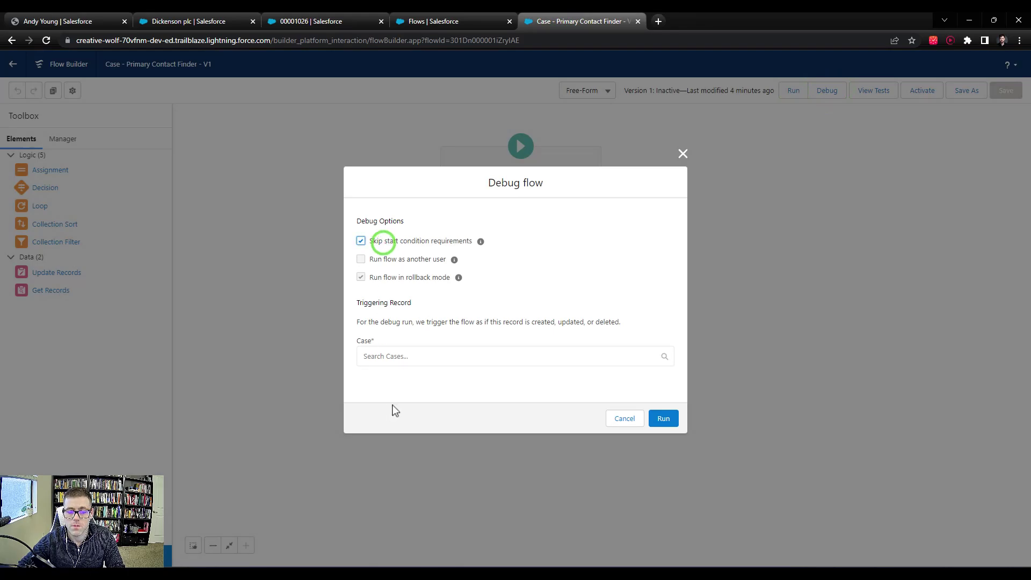
pyautogui.click(398, 363)
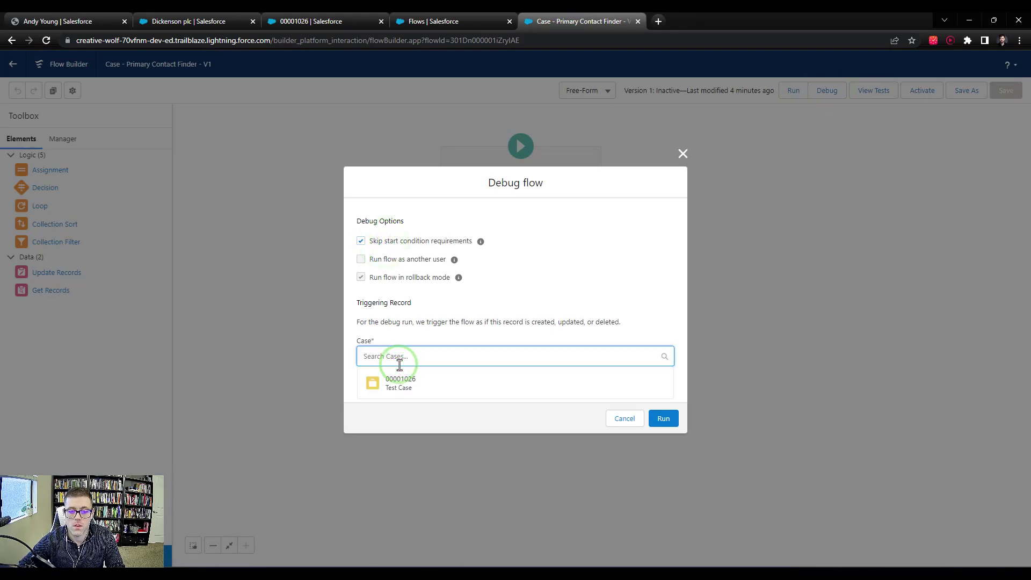
pyautogui.click(398, 385)
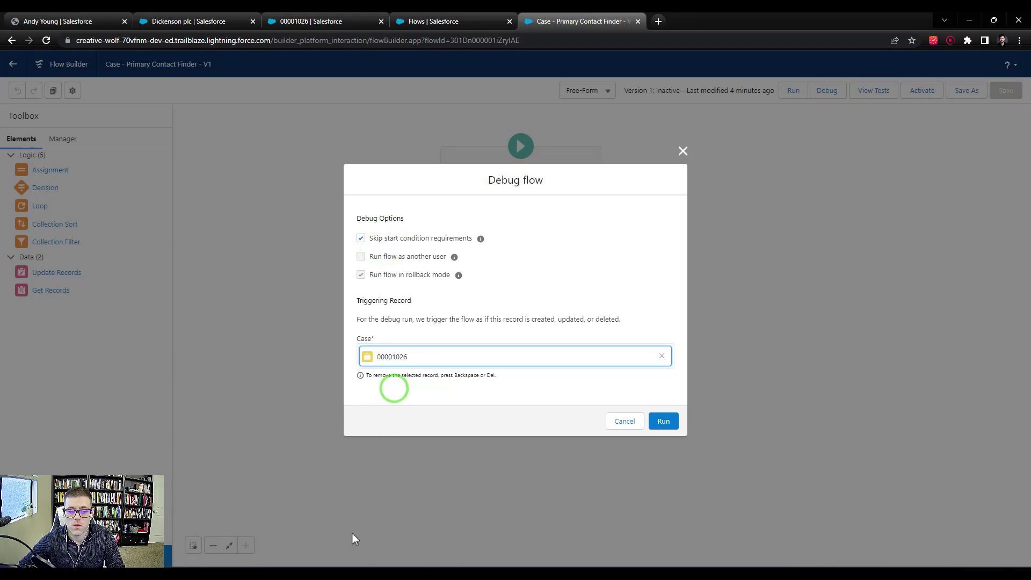
pyautogui.click(665, 424)
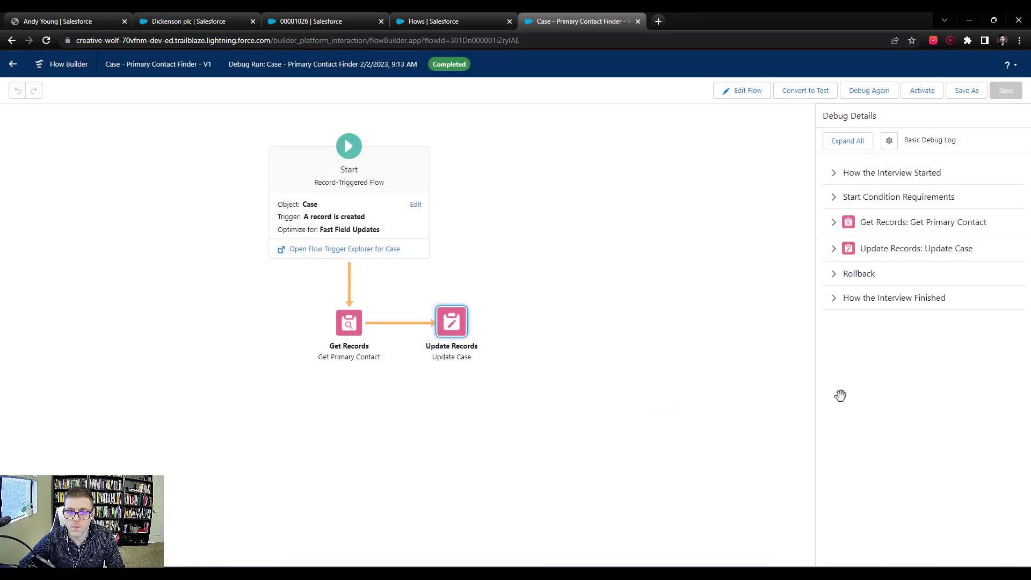
# Expand Get Primary Contact and Update Case in Debug Details, showing no contact found and ContactId null.
pyautogui.click(881, 227)
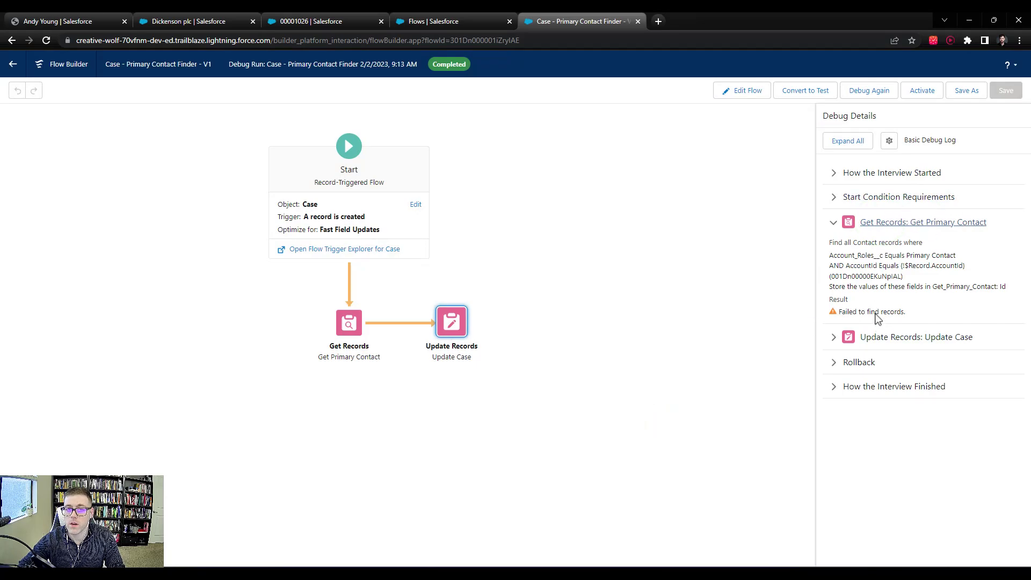
pyautogui.click(835, 337)
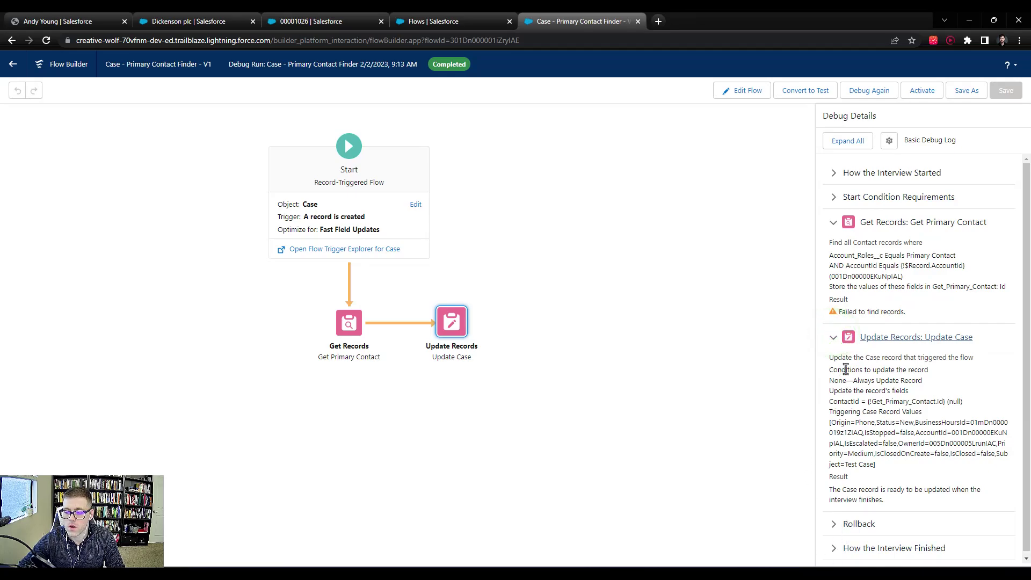